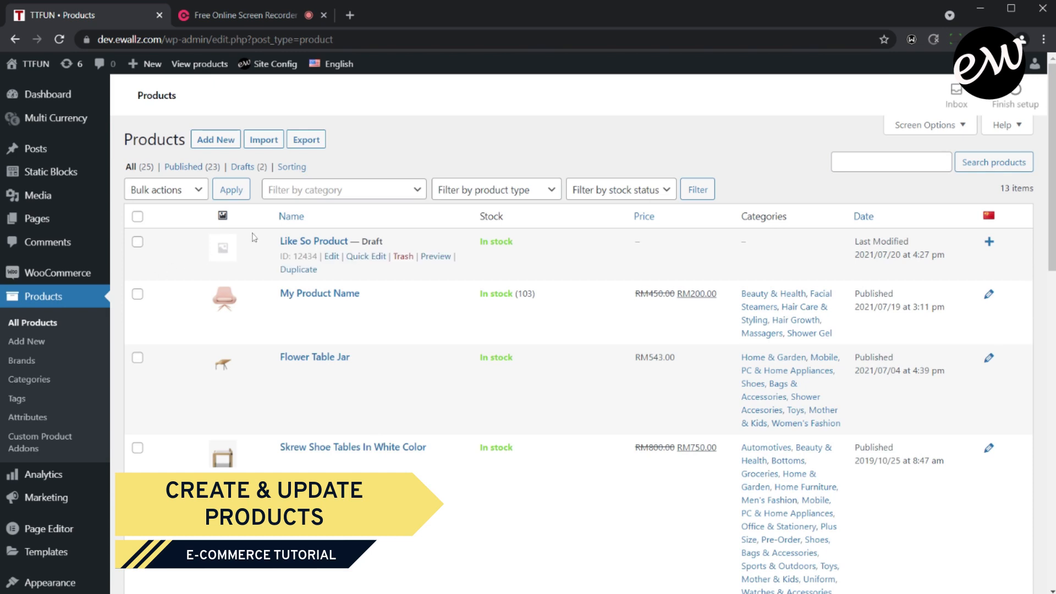
# Step: Start a new product and name it "New Product Name"
pyautogui.click(212, 142)
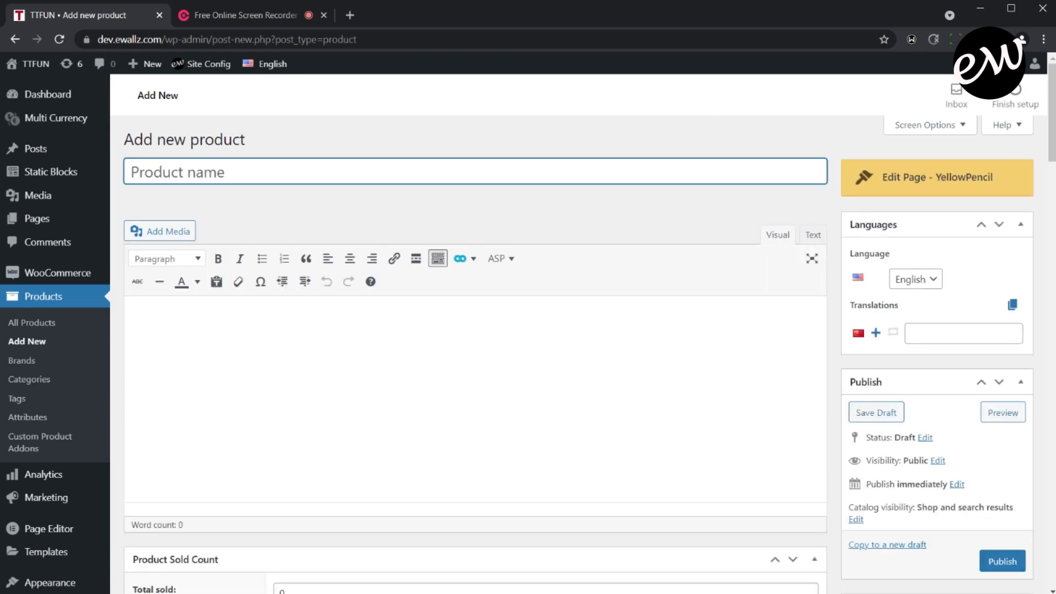
pyautogui.write('New')
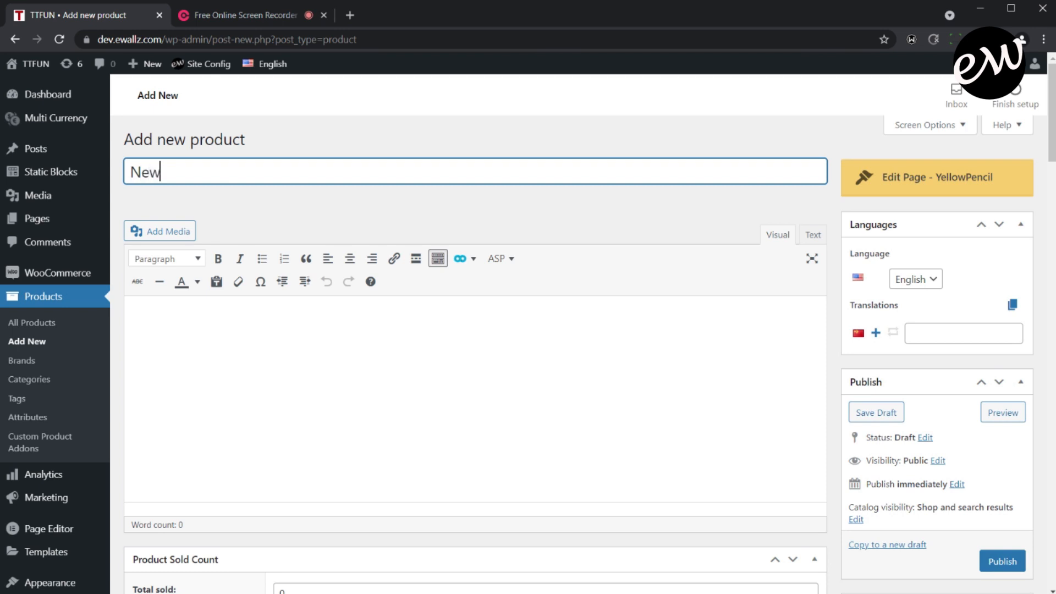
pyautogui.write(' Product Name')
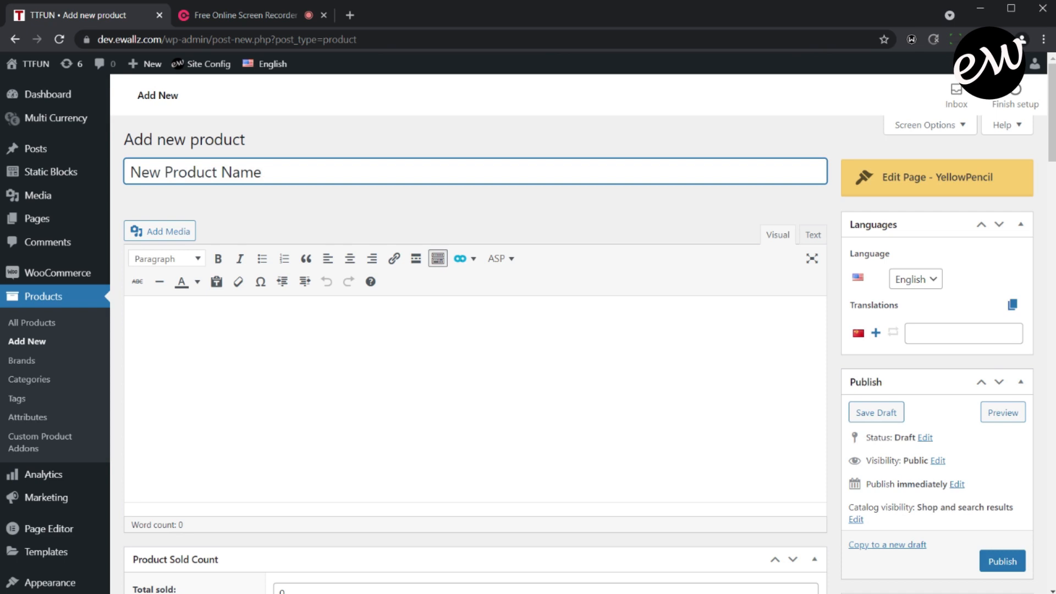
# Step: Enter "Long full product description goes here." as the product's main description
pyautogui.scroll(-1, 259, 214)
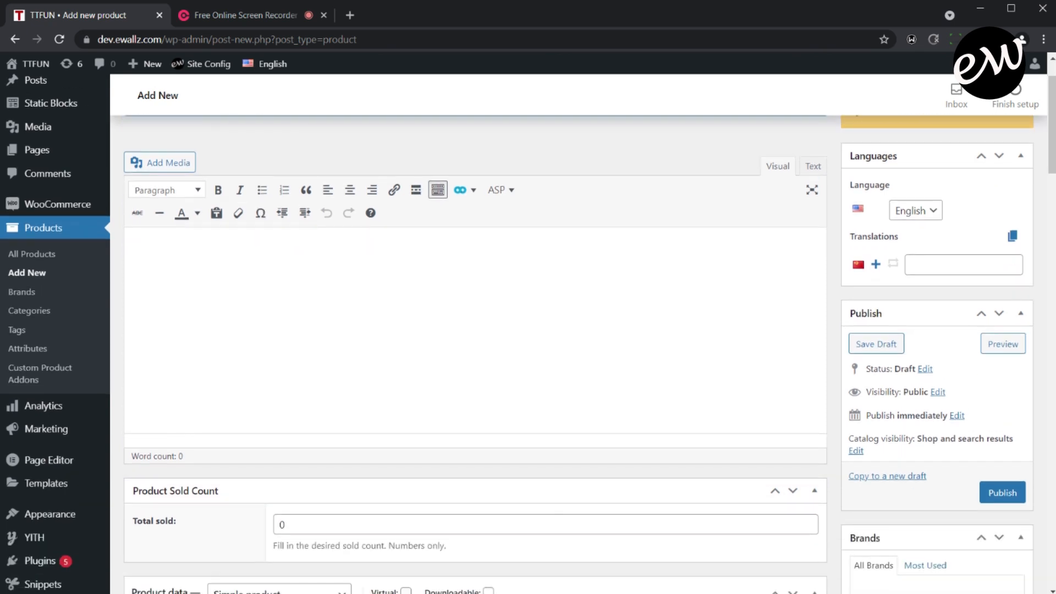
pyautogui.scroll(1, 528, 330)
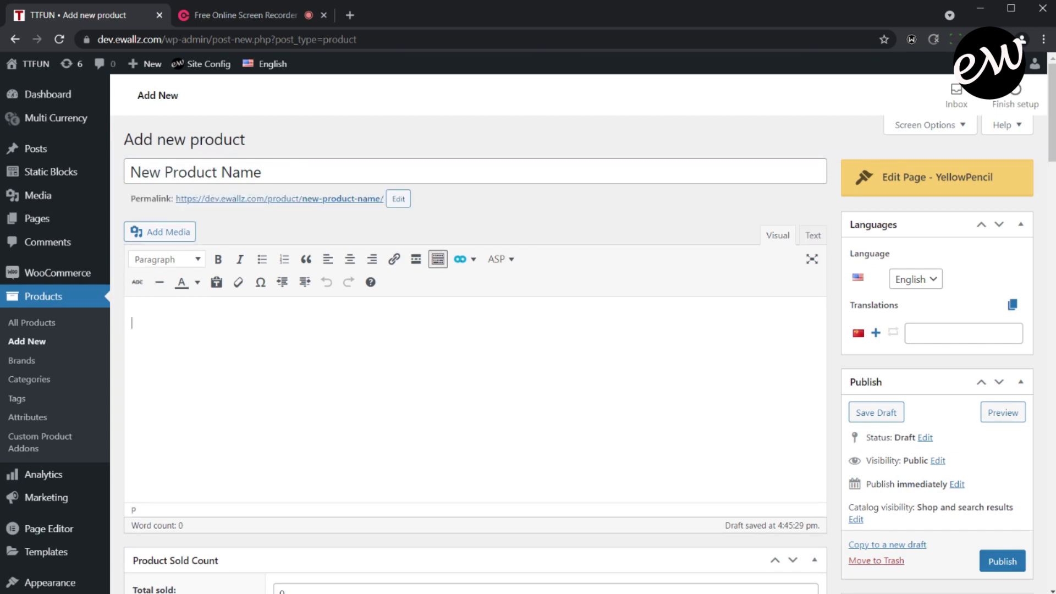
pyautogui.write('Long full prod')
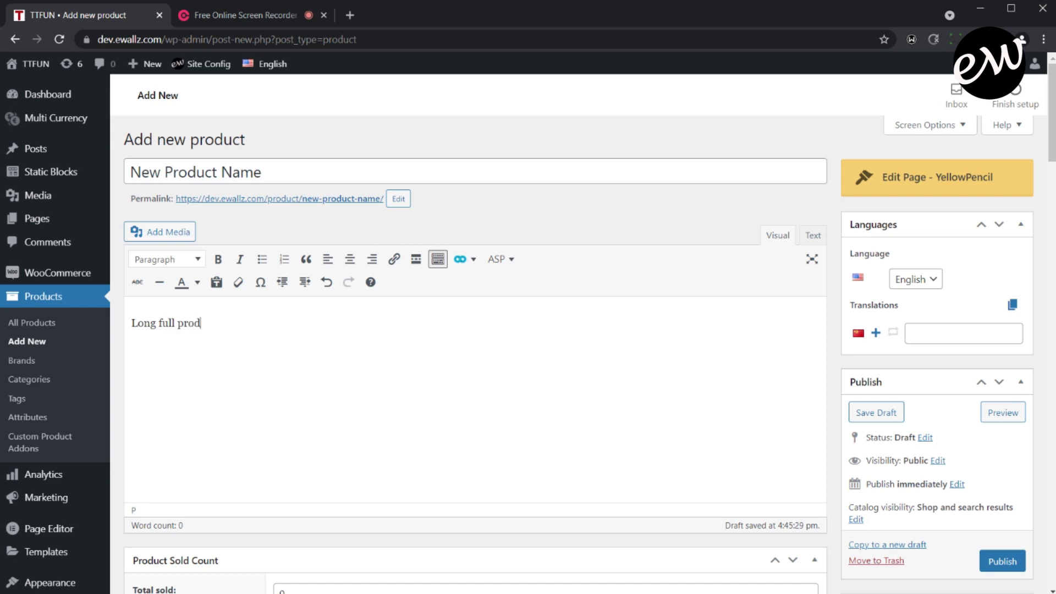
pyautogui.write('uct description goes here')
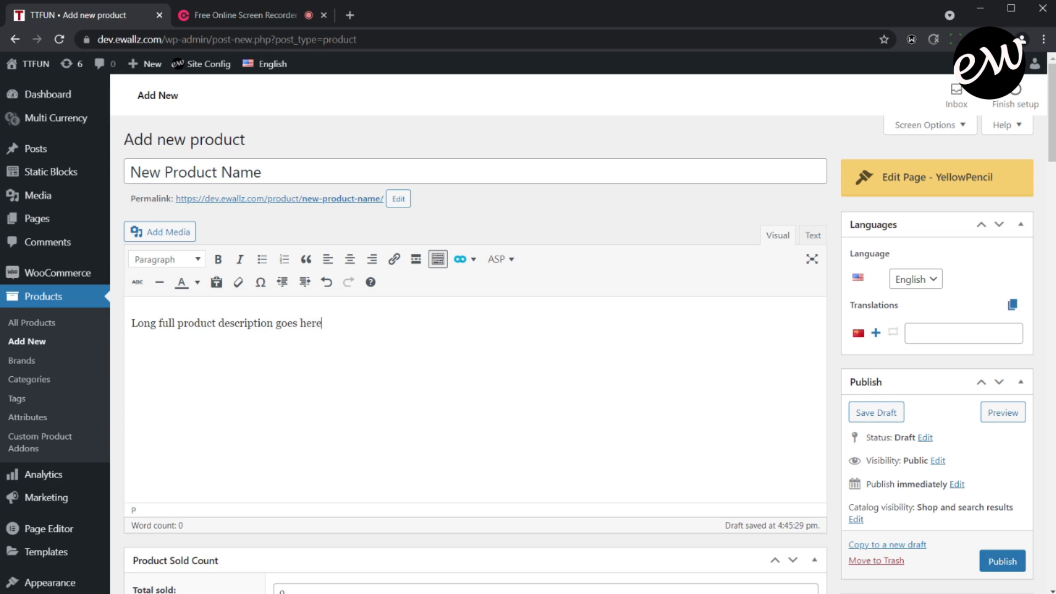
pyautogui.write('.')
# Step: Set the product's total sold count to 4367
pyautogui.scroll(-5, 259, 252)
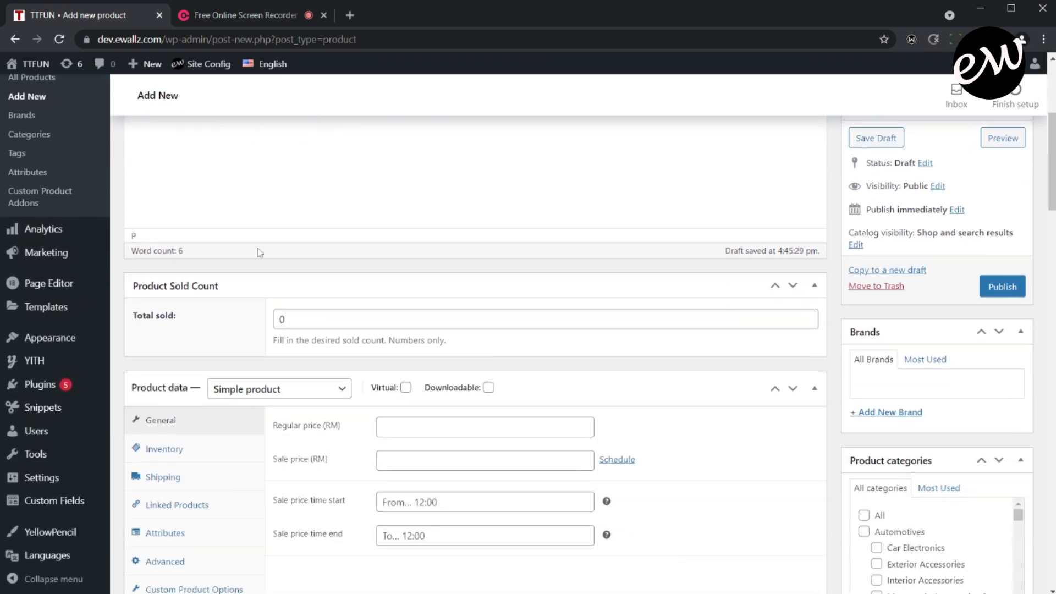
pyautogui.click(281, 319)
pyautogui.doubleClick(282, 319)
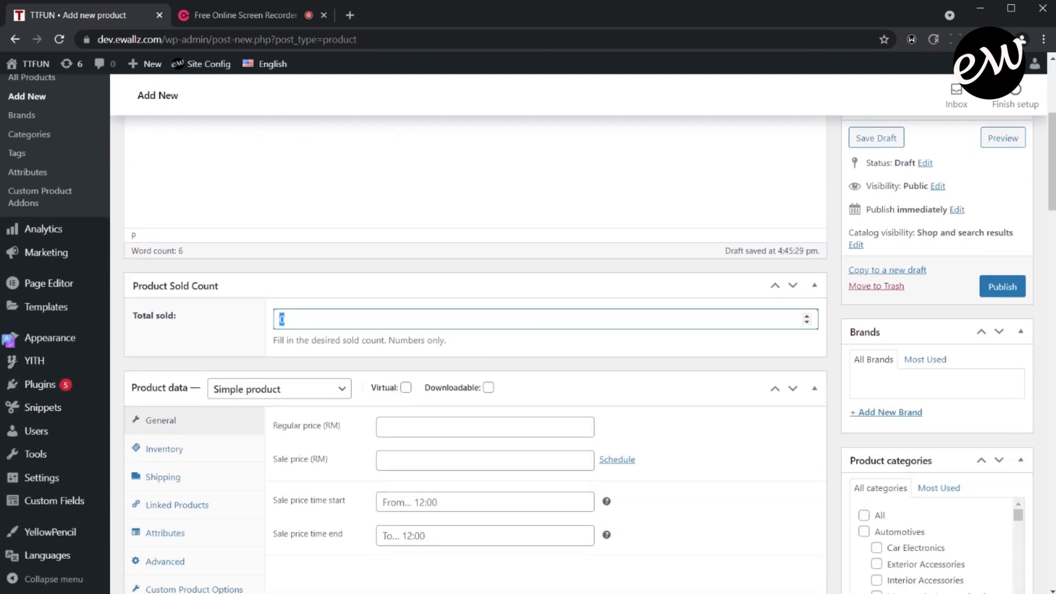
pyautogui.write('4367')
# Step: Set the product's regular price to RM 278 and its sale price to RM 200
pyautogui.scroll(-1, 271, 330)
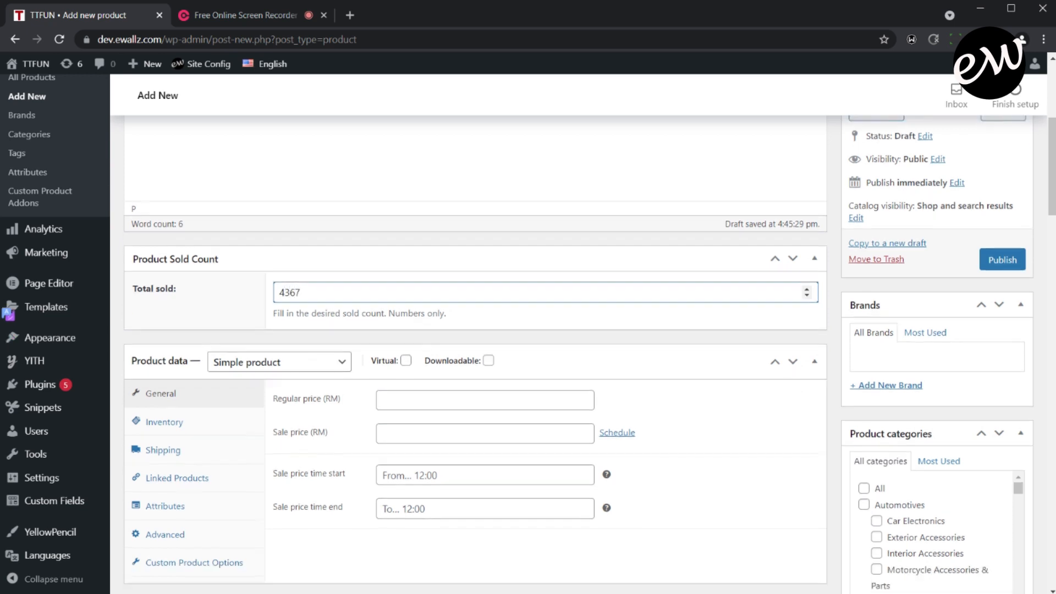
pyautogui.scroll(-1, 272, 330)
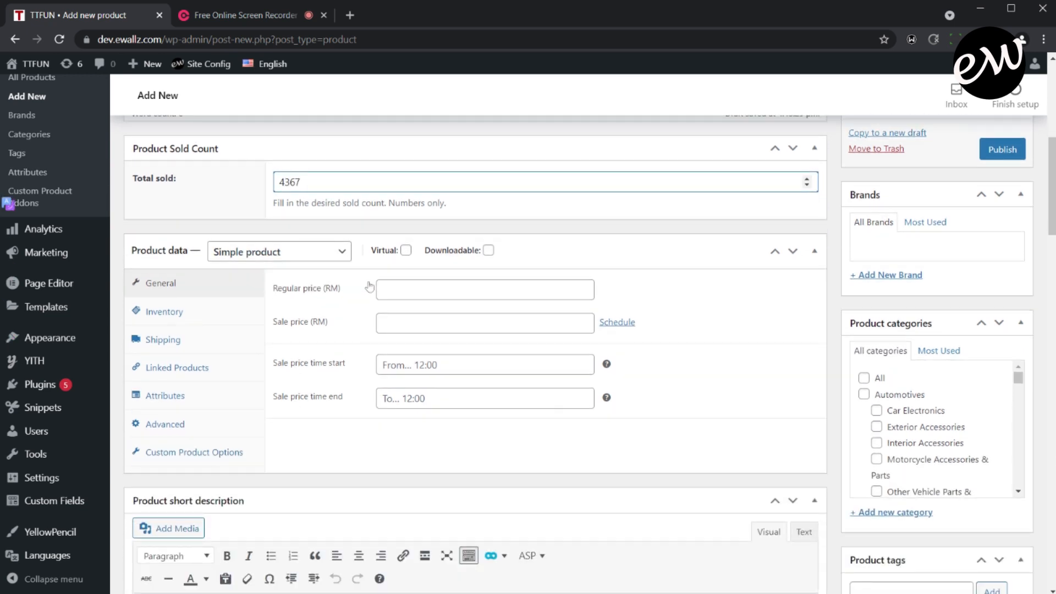
pyautogui.click(382, 290)
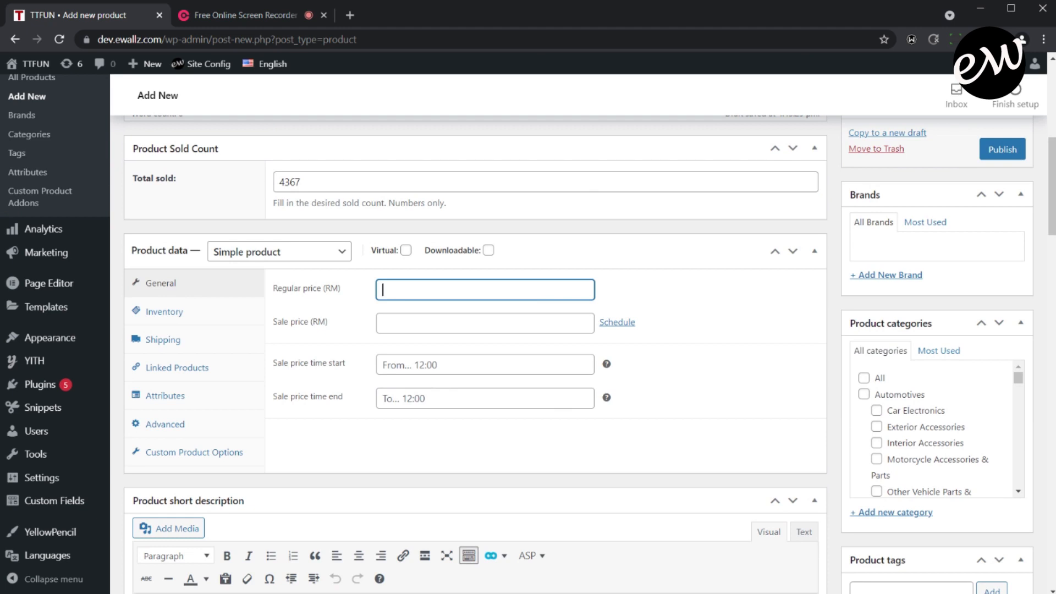
pyautogui.write('278')
pyautogui.click(385, 324)
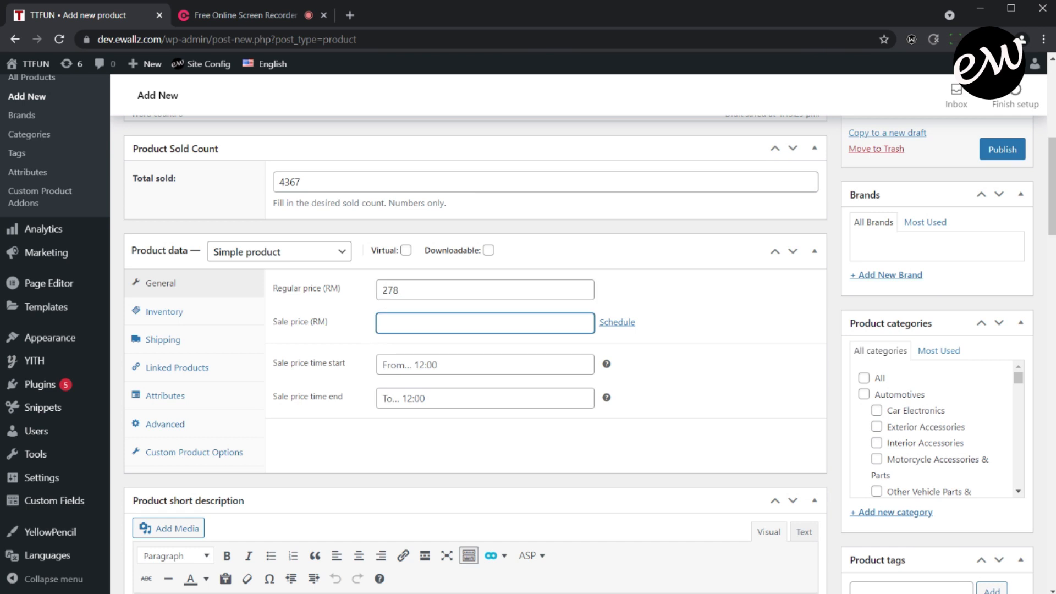
pyautogui.write('200')
# Step: Try scheduling the sale price from 2021-07-24 to 2021-07-27 and cancel the schedule
pyautogui.click(620, 324)
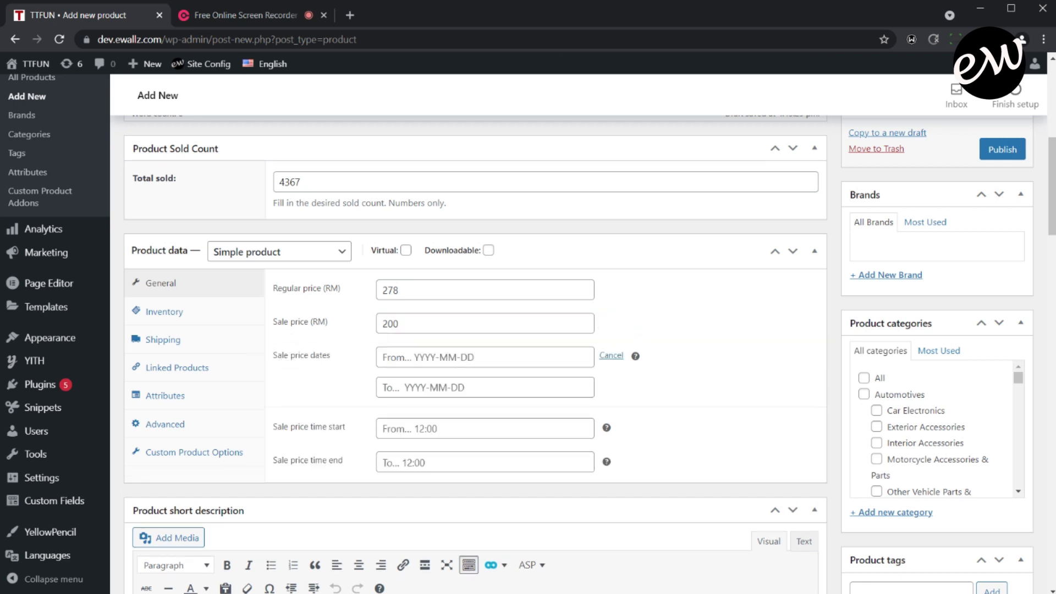
pyautogui.click(485, 357)
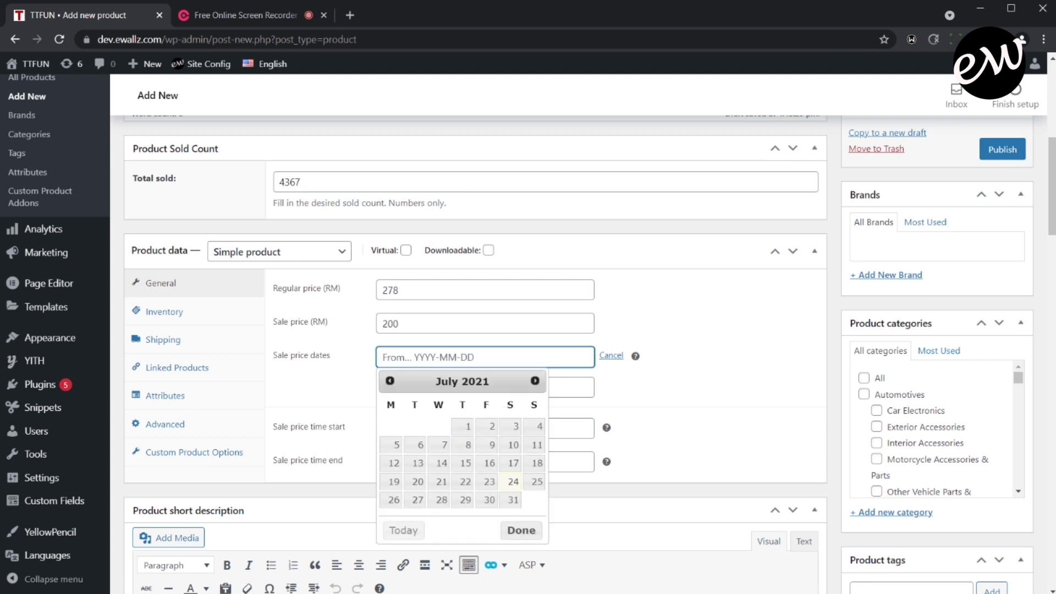
pyautogui.click(512, 484)
pyautogui.click(525, 388)
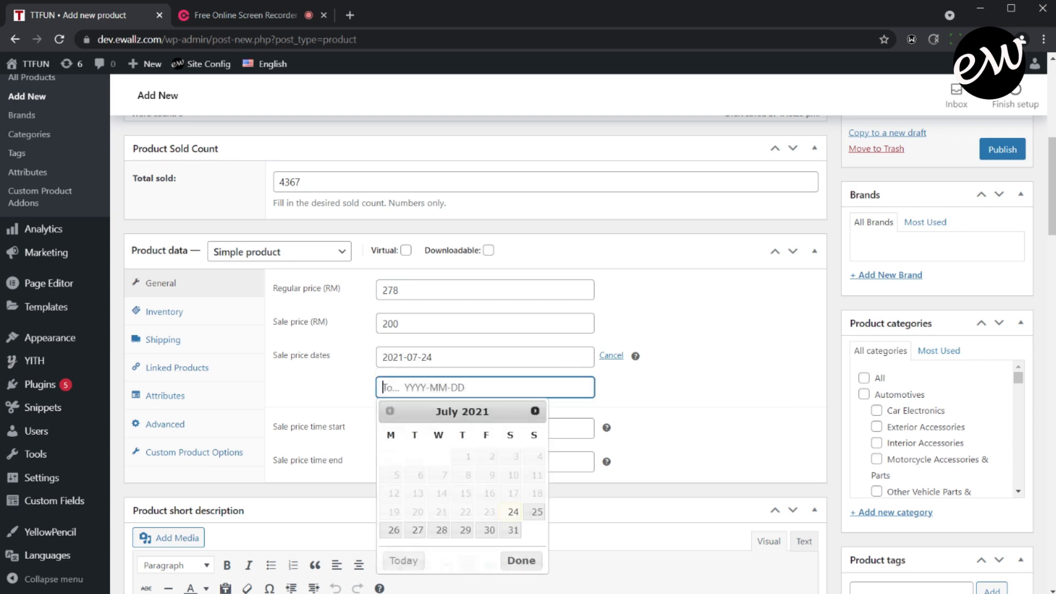
pyautogui.scroll(-2, 528, 512)
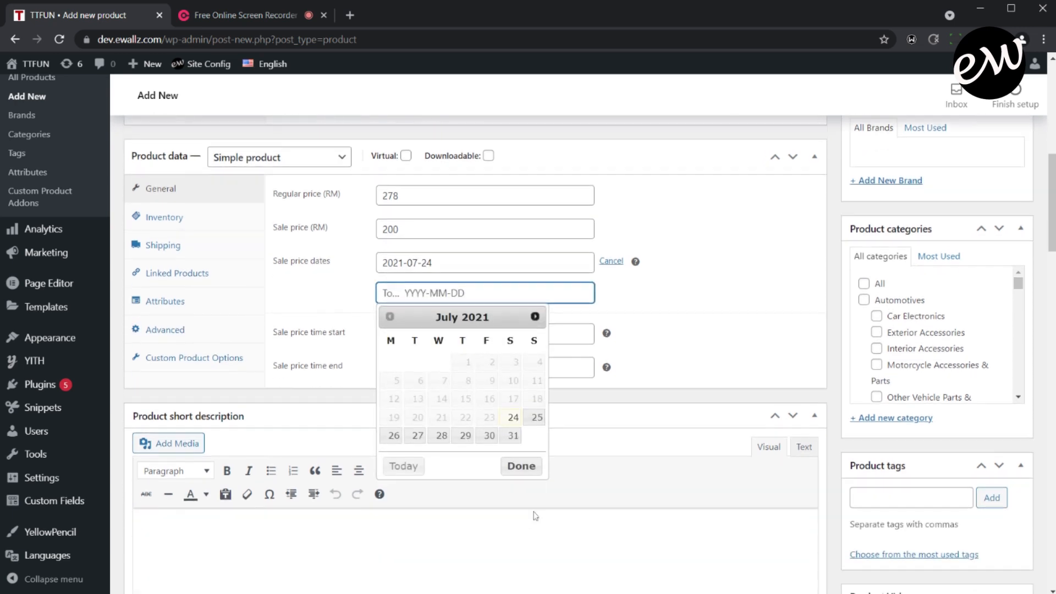
pyautogui.click(416, 402)
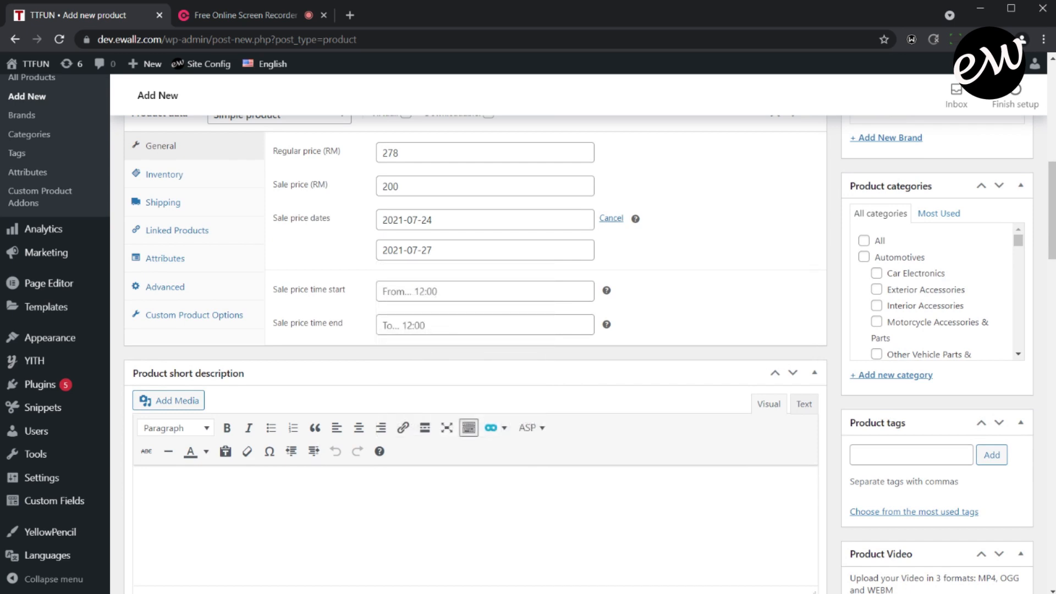
pyautogui.click(611, 219)
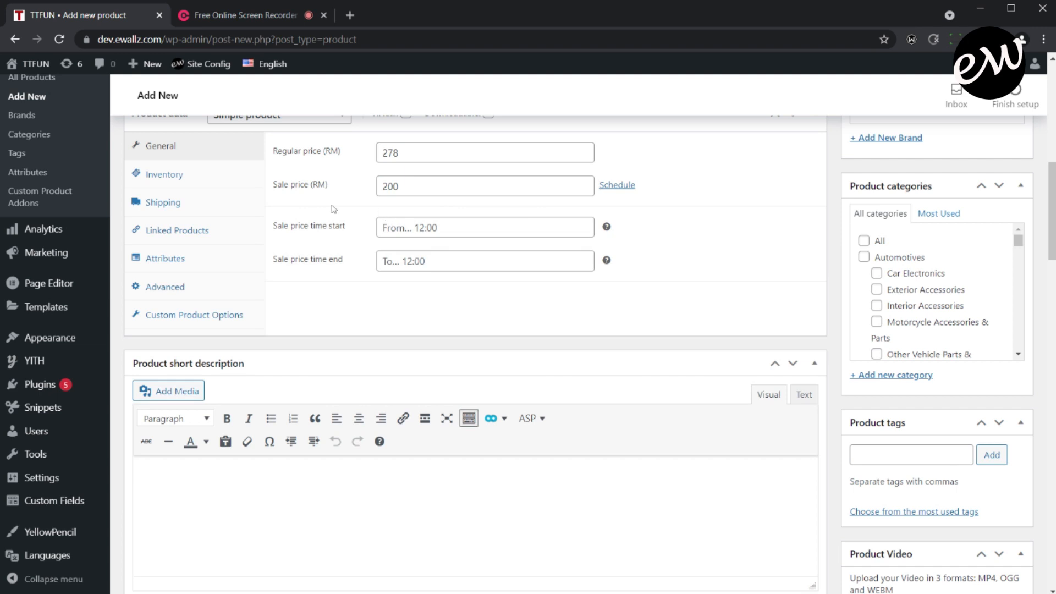
# Step: Enter MYSKU1234 as the product's SKU in the inventory data
pyautogui.scroll(1, 341, 203)
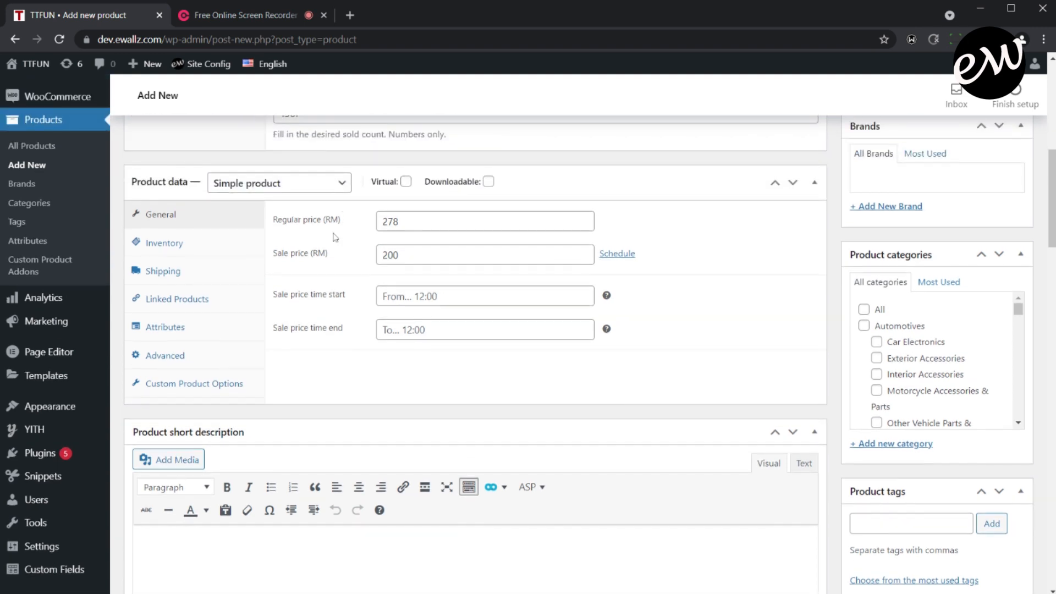
pyautogui.click(220, 244)
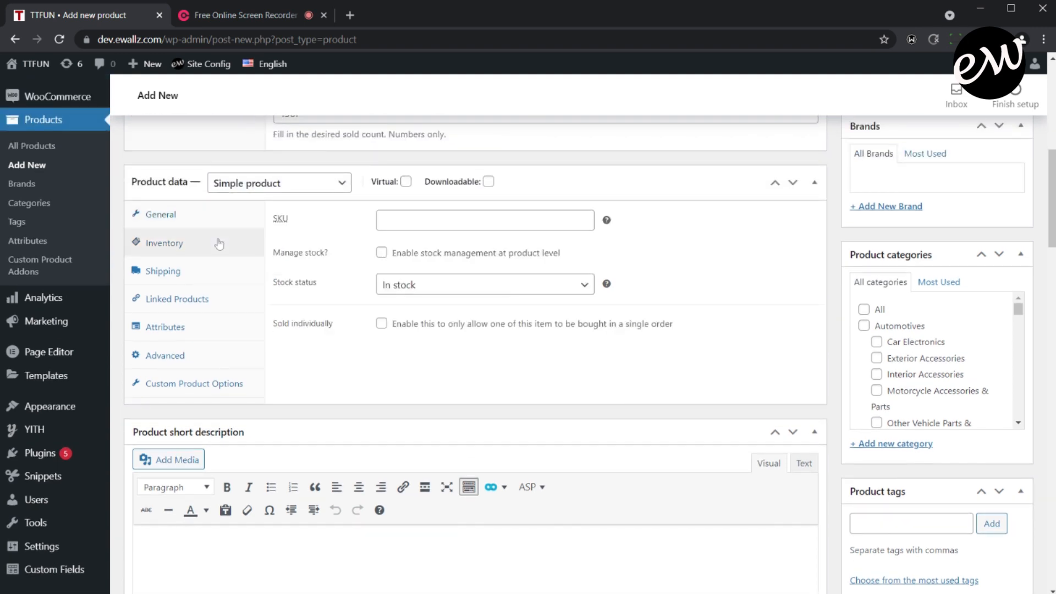
pyautogui.click(384, 221)
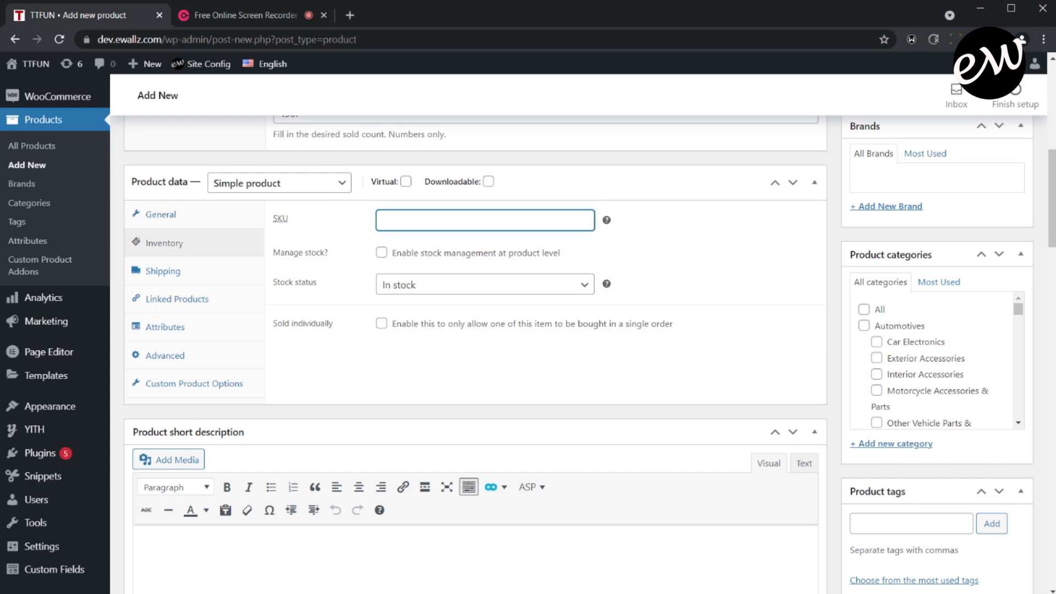
pyautogui.write('MYSKU1234')
# Step: Enable stock management at product level with a stock quantity of 200 and backorders not allowed
pyautogui.click(382, 254)
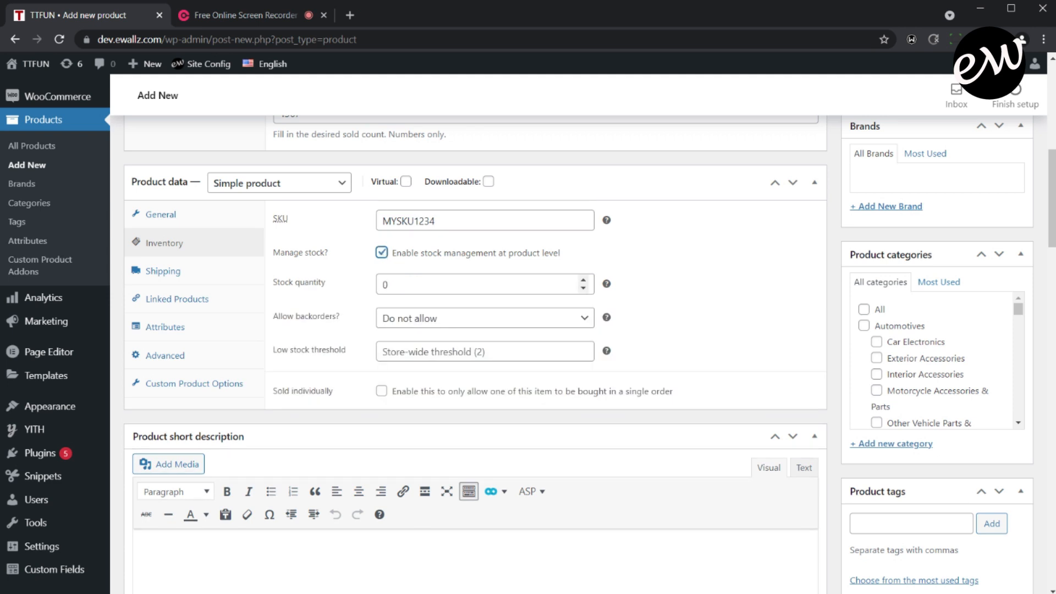
pyautogui.click(511, 283)
pyautogui.press('BackSpace')
pyautogui.write('200')
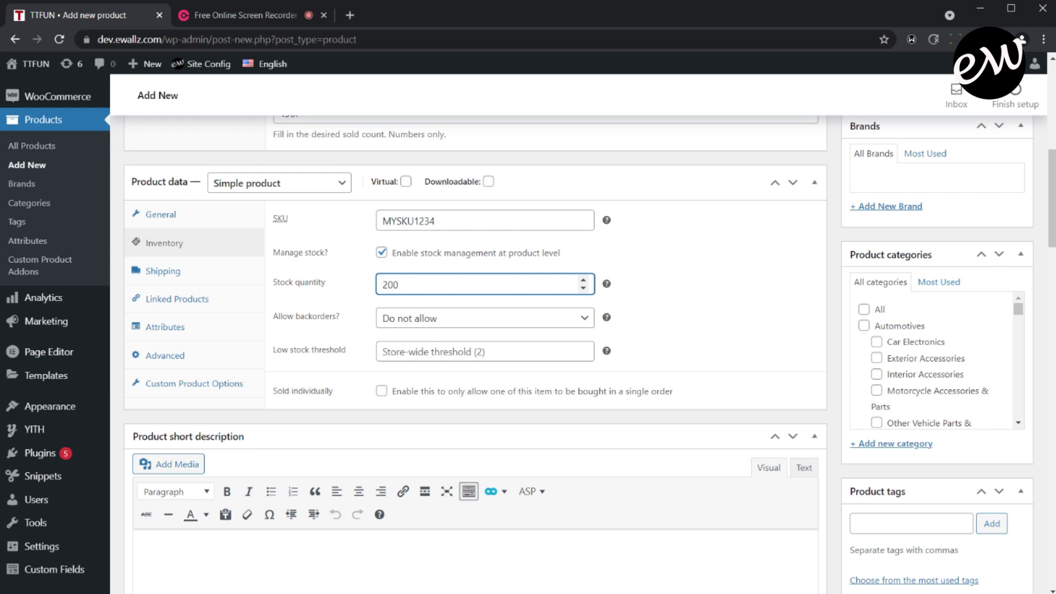
pyautogui.click(418, 324)
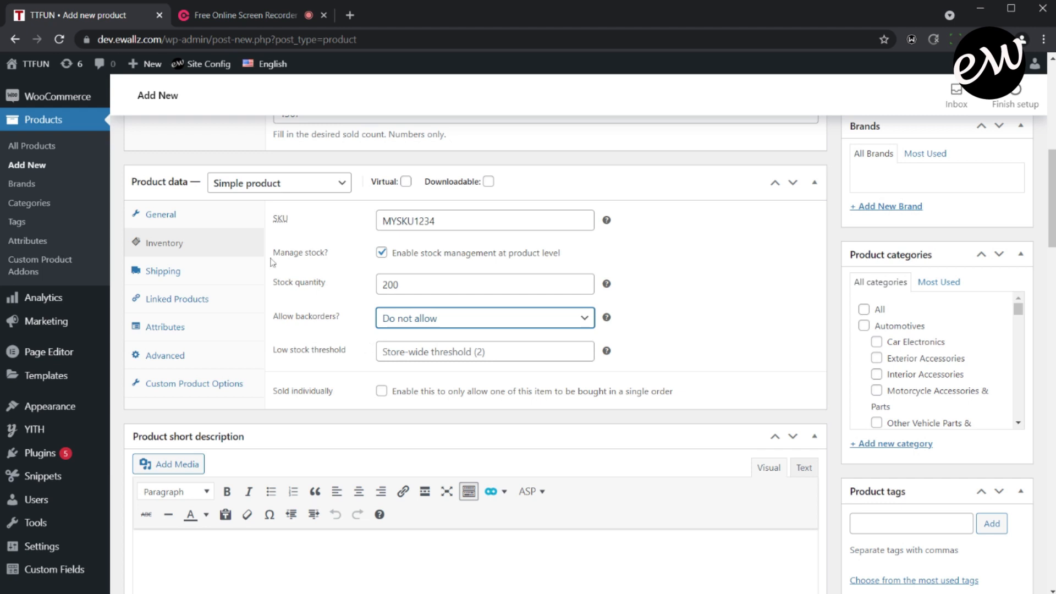
# Step: Set the product's shipping weight to 0.5 kg and its shipping class to Ready Stock Item(s)
pyautogui.click(233, 270)
pyautogui.click(484, 221)
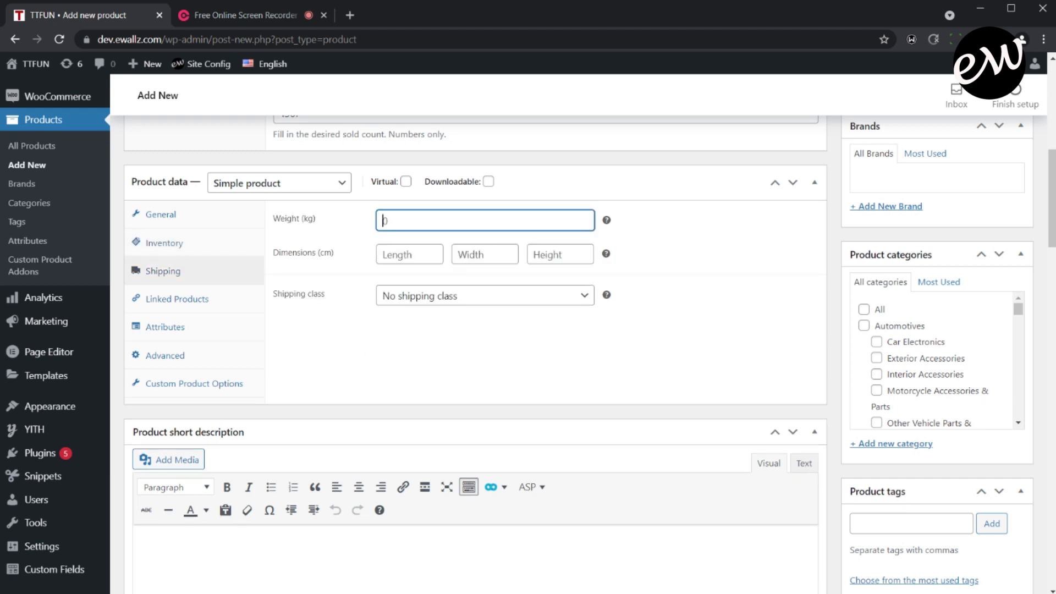
pyautogui.write('0.5')
pyautogui.click(403, 300)
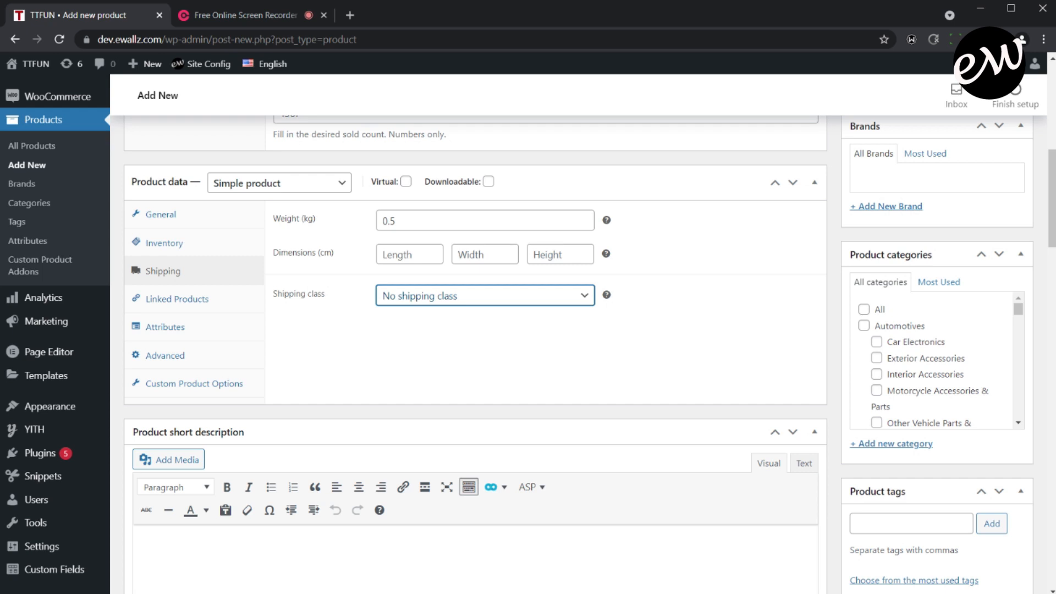
pyautogui.press('Down')
# Step: Write "Product features to highlight goes here." as the opening line of the product short description
pyautogui.scroll(-4, 349, 306)
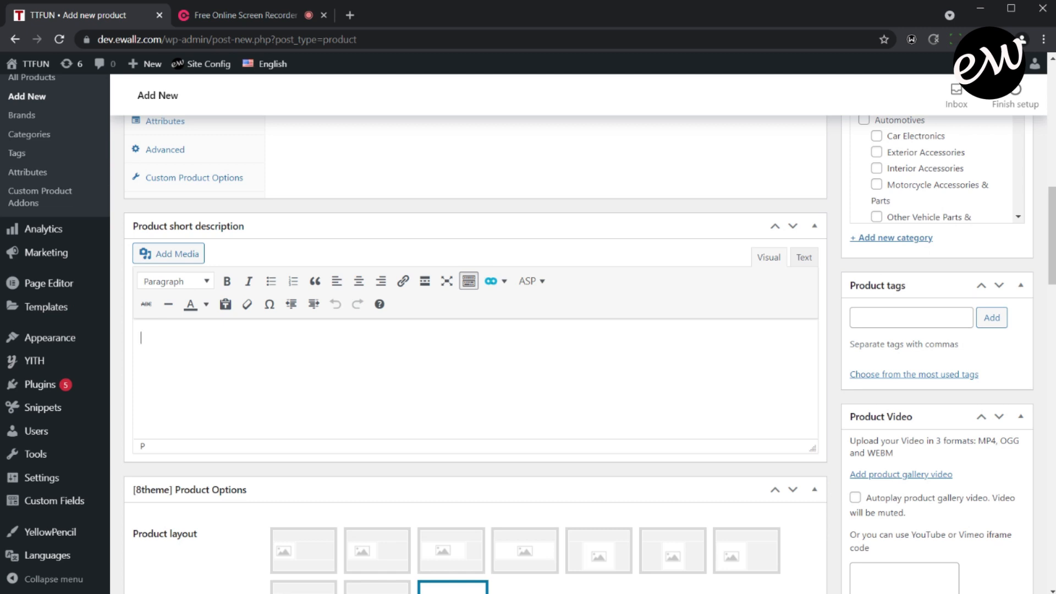
pyautogui.write('Prodcu')
pyautogui.press('BackSpace')
pyautogui.press('BackSpace')
pyautogui.write('uct features')
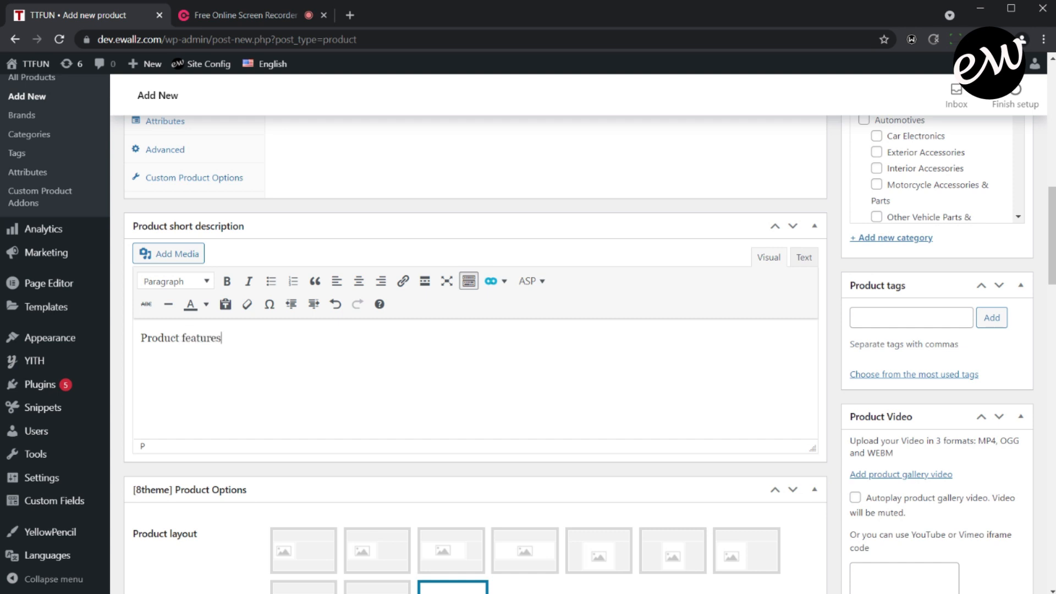
pyautogui.write(' to highlight goes here')
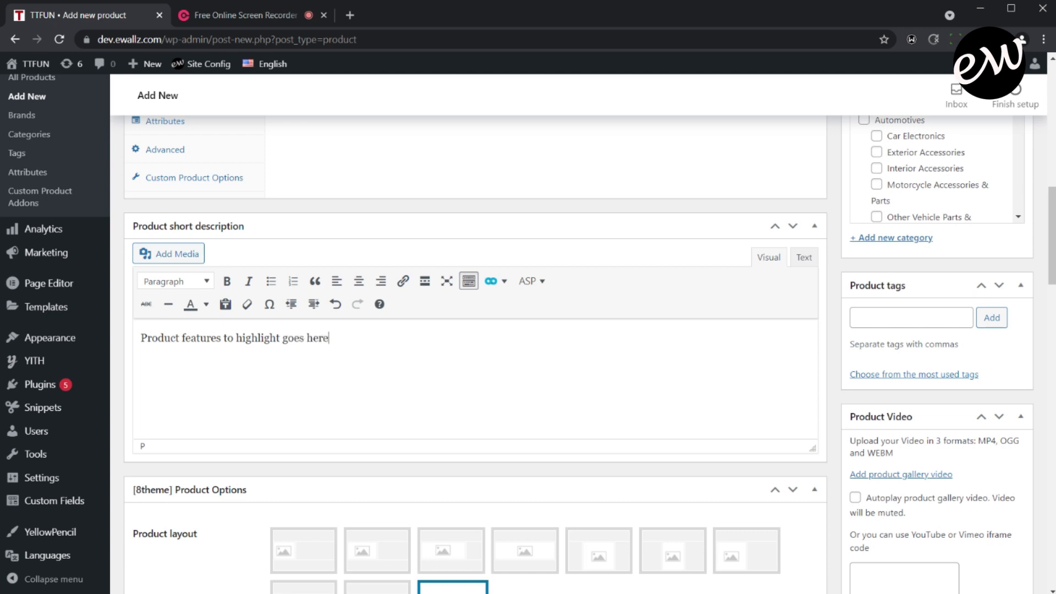
pyautogui.write('.')
# Step: Add a bulleted list to the short description: Nice color, Light weight, Fast delivery, 2 Years Warranty
pyautogui.click(271, 281)
pyautogui.write('Nice color ')
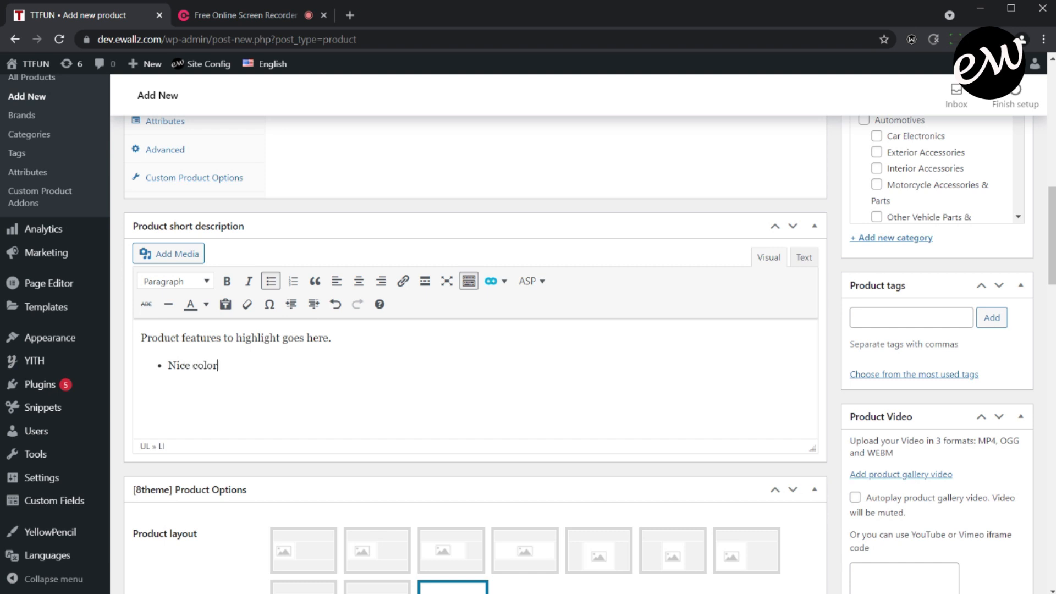
pyautogui.write('Light weight')
pyautogui.press('Return')
pyautogui.write('Fast delivery')
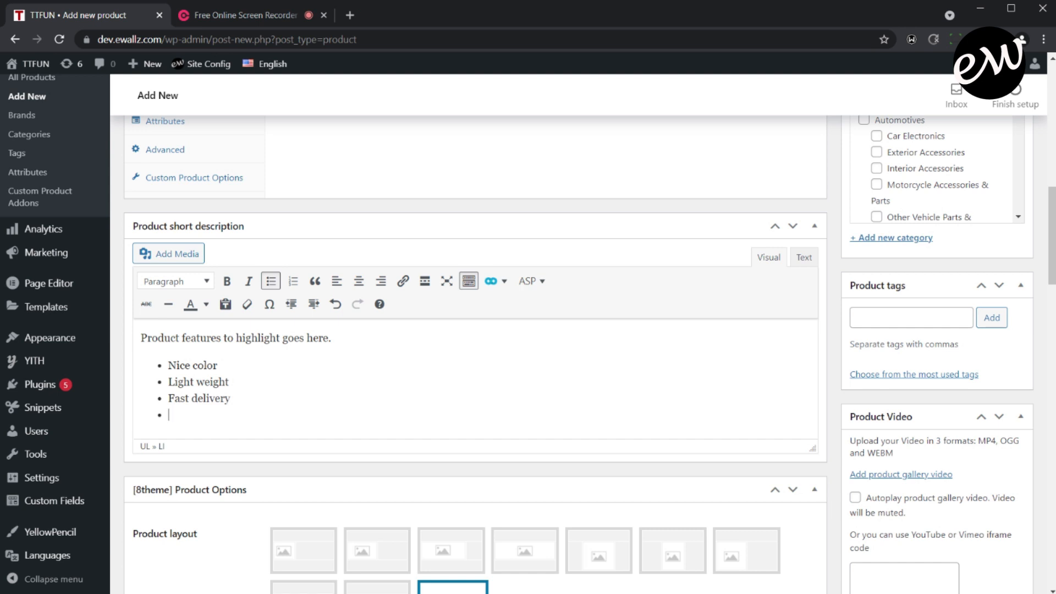
pyautogui.write('2 Years Warranty')
pyautogui.scroll(-1, 475, 330)
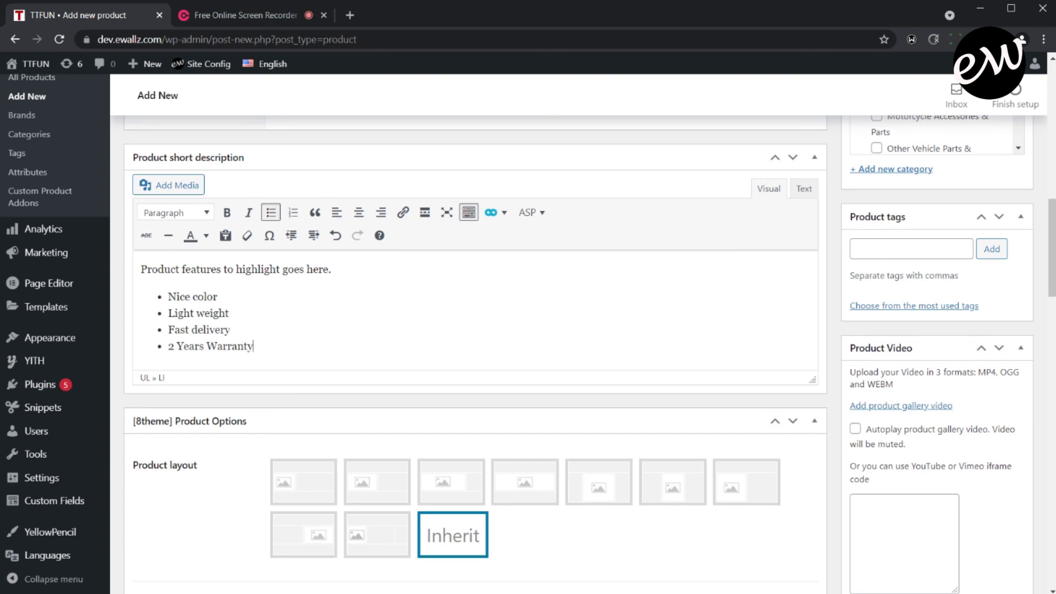
pyautogui.scroll(-3, 671, 325)
pyautogui.scroll(8, 674, 331)
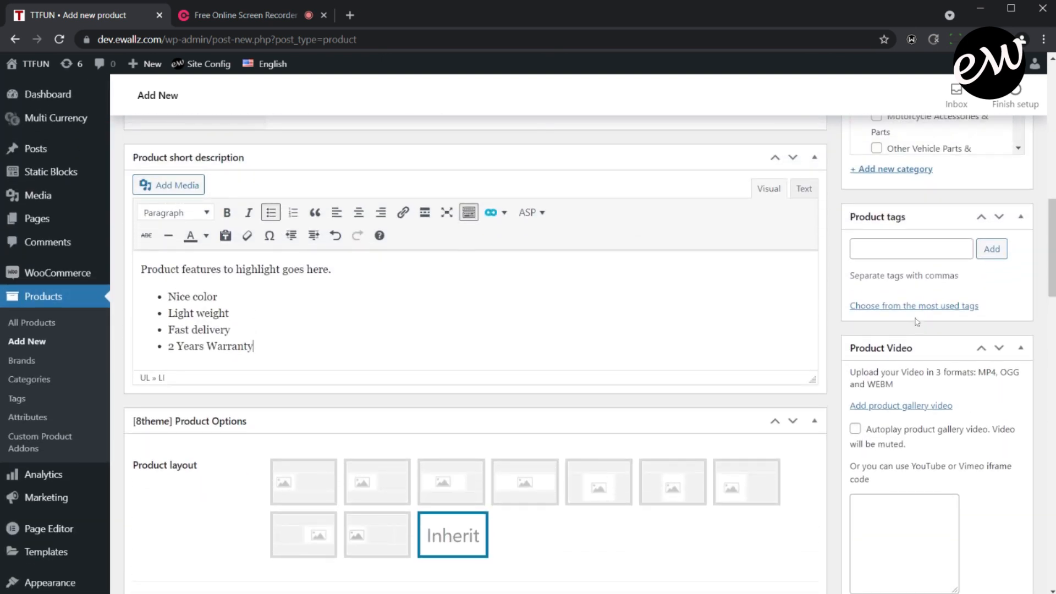
pyautogui.scroll(8, 916, 322)
pyautogui.scroll(5, 917, 321)
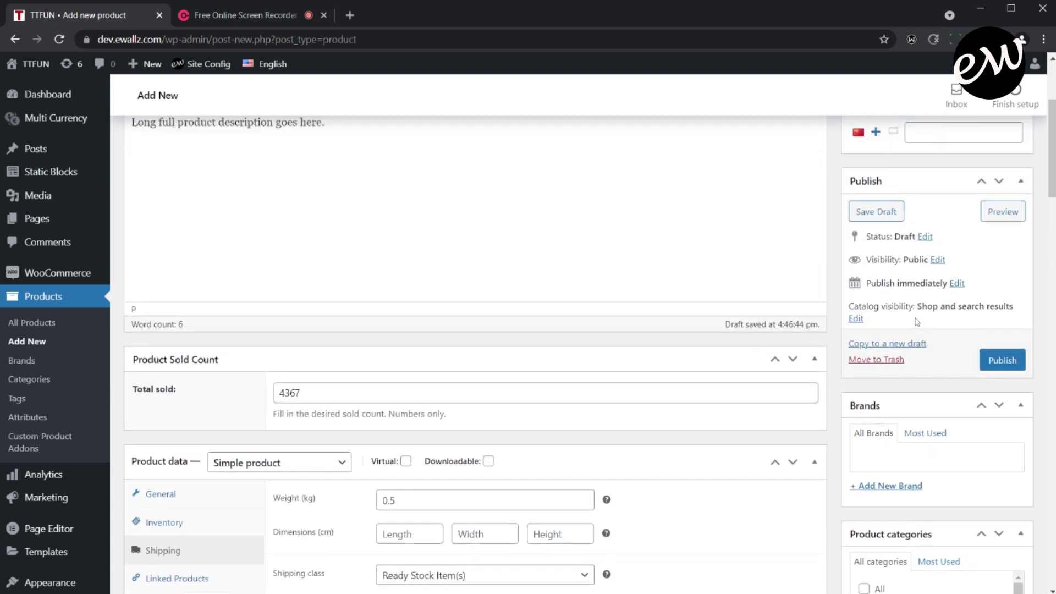
# Step: Assign the product to the categories Automotives, Car Electronics, Interior Accessories, and Motorcycle Accessories & Parts
pyautogui.scroll(-8, 913, 317)
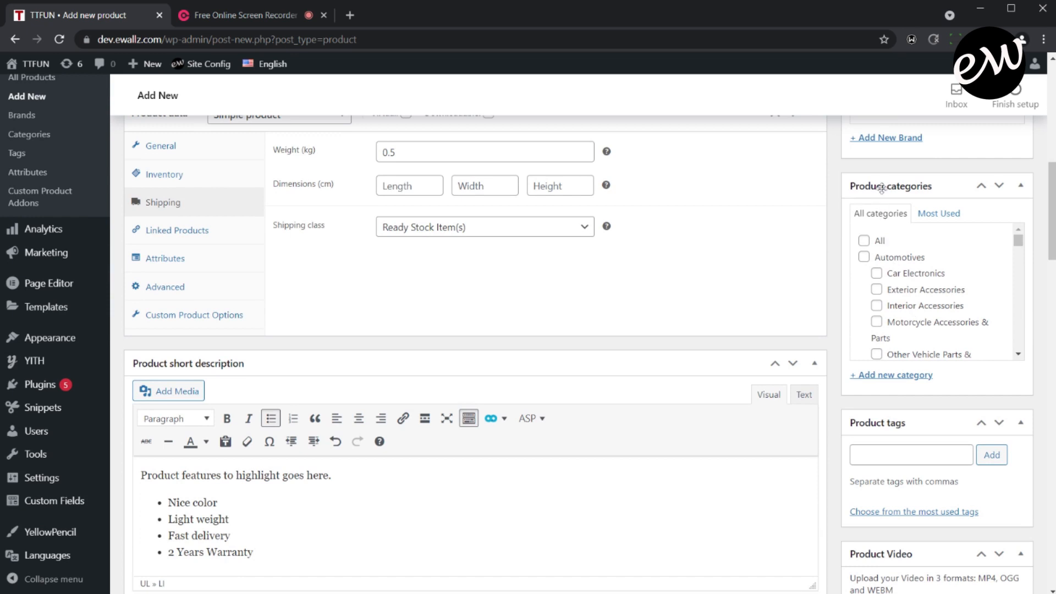
pyautogui.click(864, 259)
pyautogui.click(875, 323)
pyautogui.scroll(-1, 890, 273)
pyautogui.scroll(-1, 890, 272)
pyautogui.scroll(2, 890, 272)
pyautogui.click(877, 306)
pyautogui.click(877, 273)
# Step: Enter "<iframe>copy & paste youtube share embed code here</iframe>" as the product video's iframe code
pyautogui.scroll(-4, 915, 306)
pyautogui.scroll(-3, 923, 400)
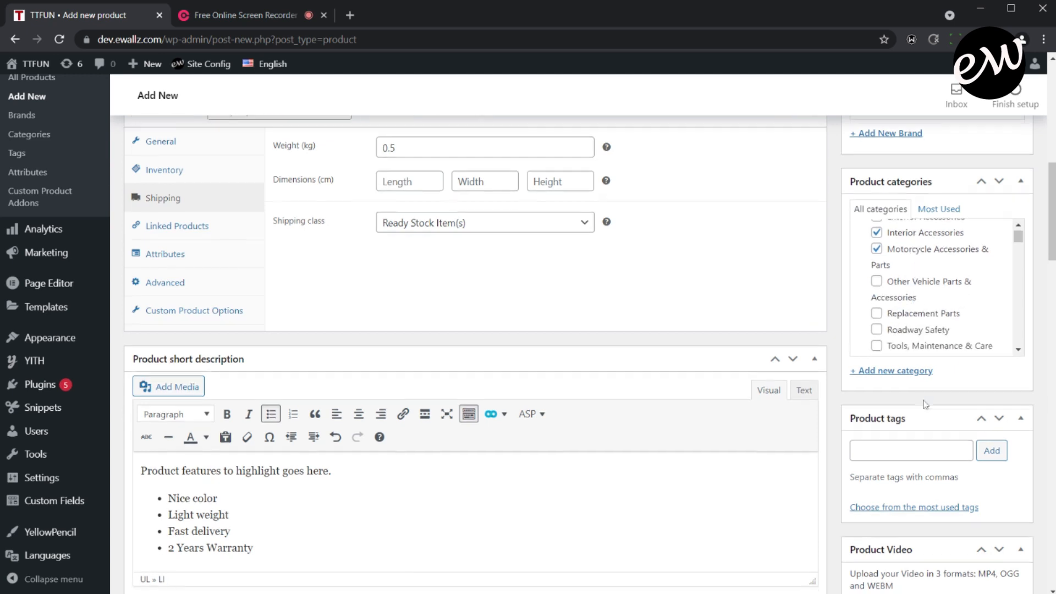
pyautogui.scroll(-3, 924, 404)
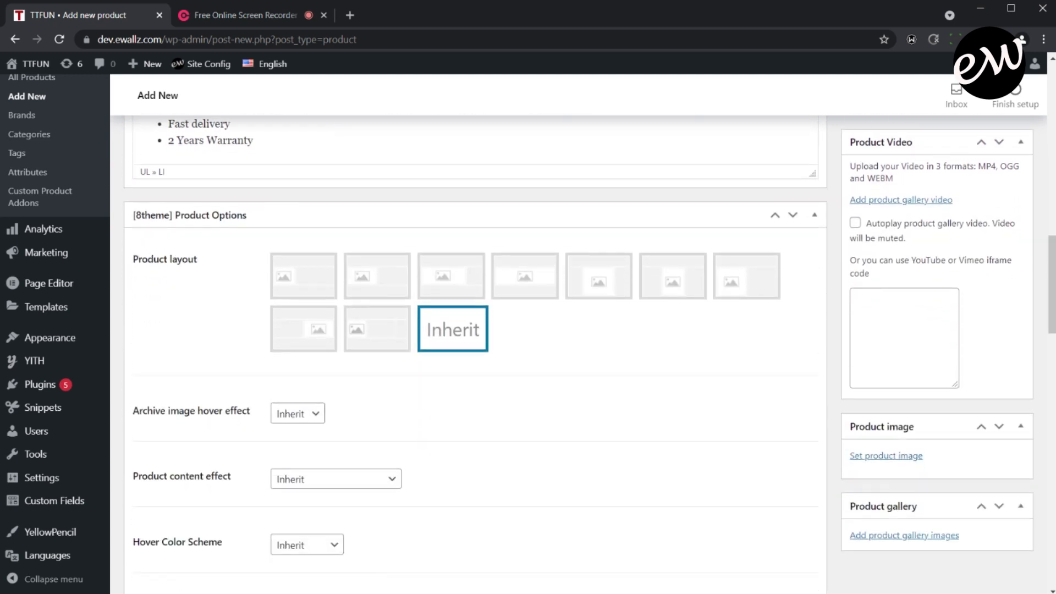
pyautogui.click(877, 294)
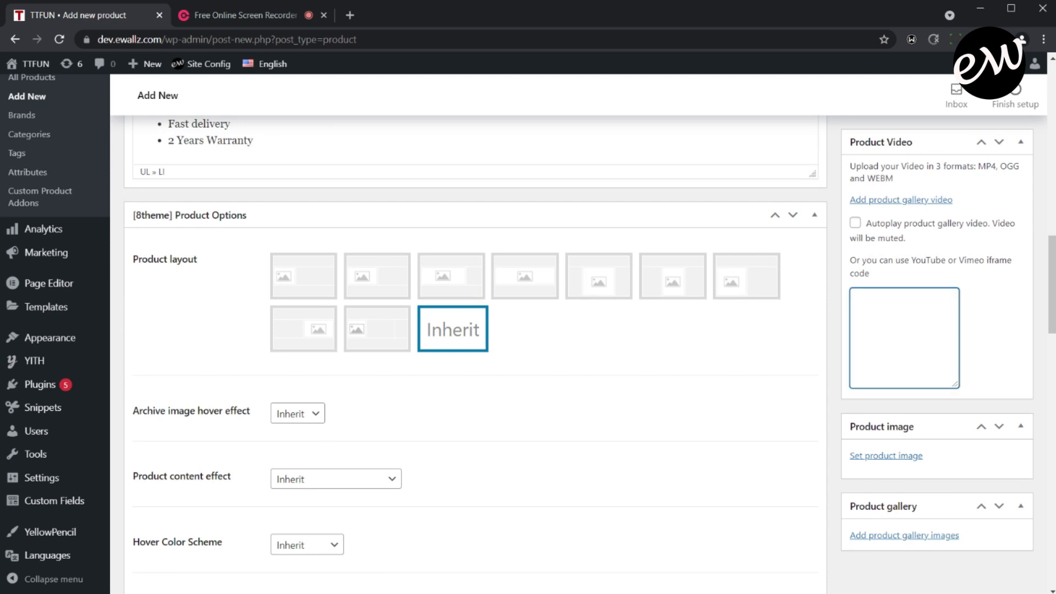
pyautogui.write('<iframe>copy & paste')
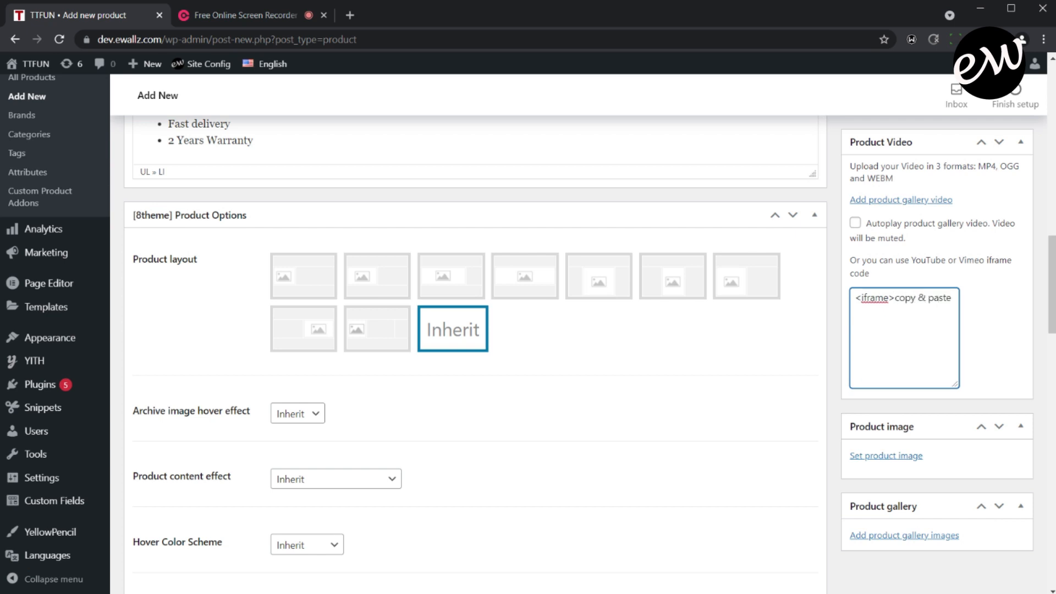
pyautogui.write(' youtube')
pyautogui.write(' embed')
pyautogui.press('BackSpace')
pyautogui.press('BackSpace')
pyautogui.write('share embed code here')
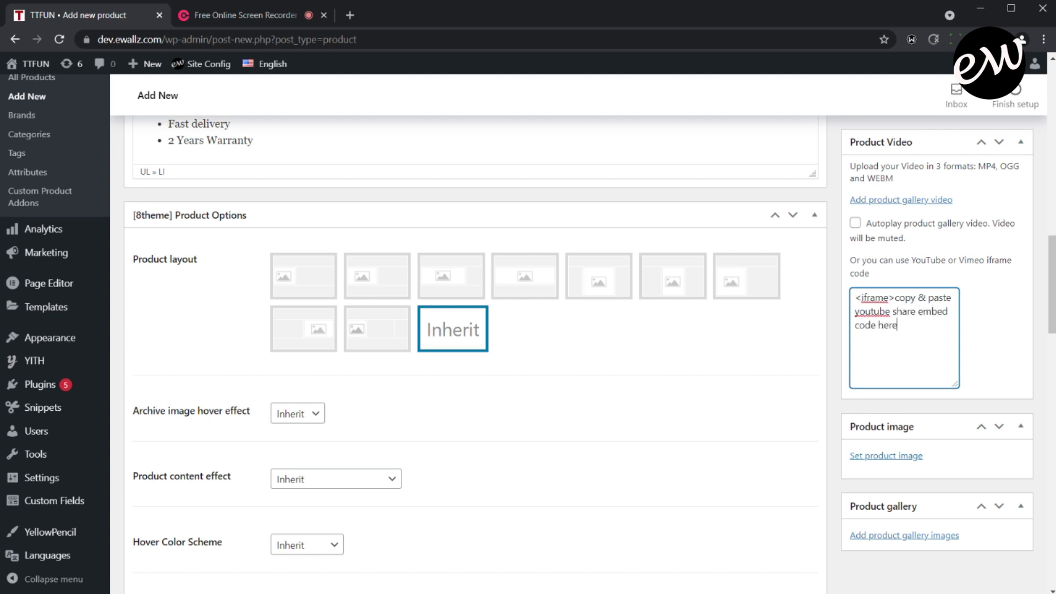
pyautogui.write('</iframe>')
# Step: Set contactus.jpg from the media library, the woman beside a large phone, as the product image
pyautogui.scroll(-3, 900, 358)
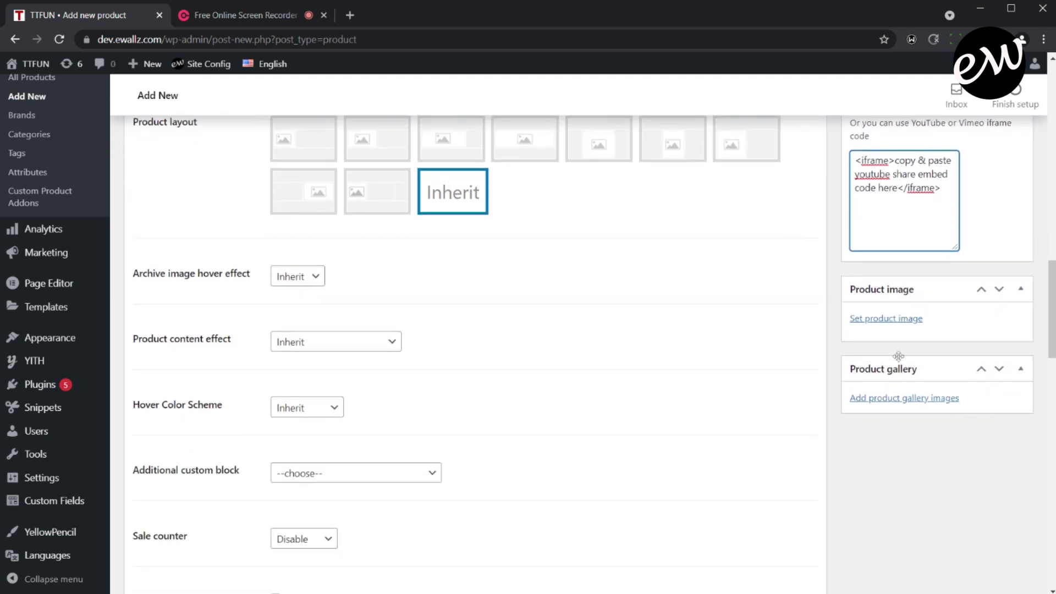
pyautogui.click(882, 319)
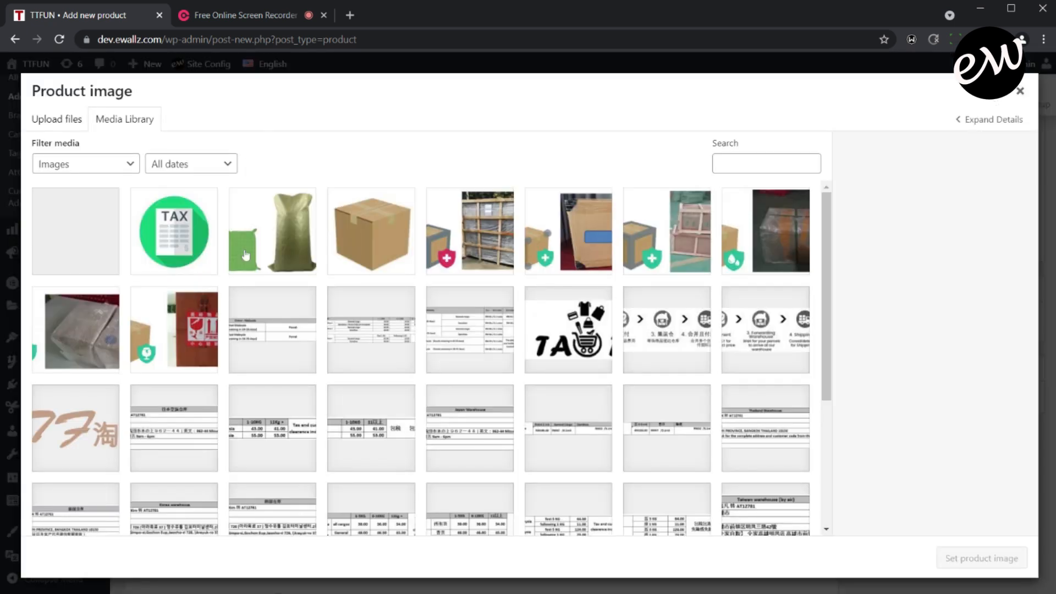
pyautogui.click(77, 126)
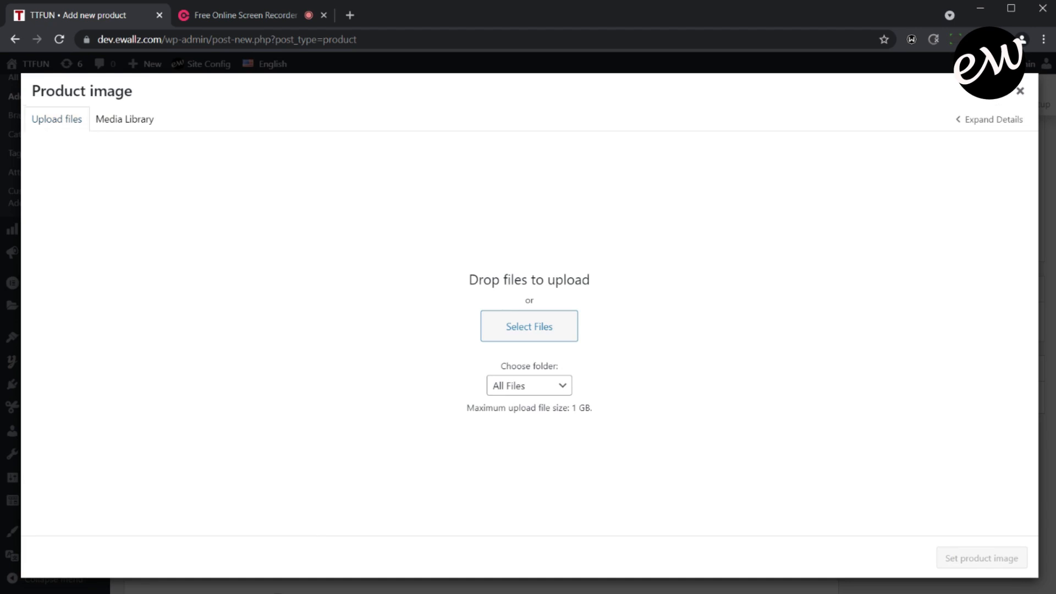
pyautogui.moveTo(478, 279); pyautogui.dragTo(594, 282)
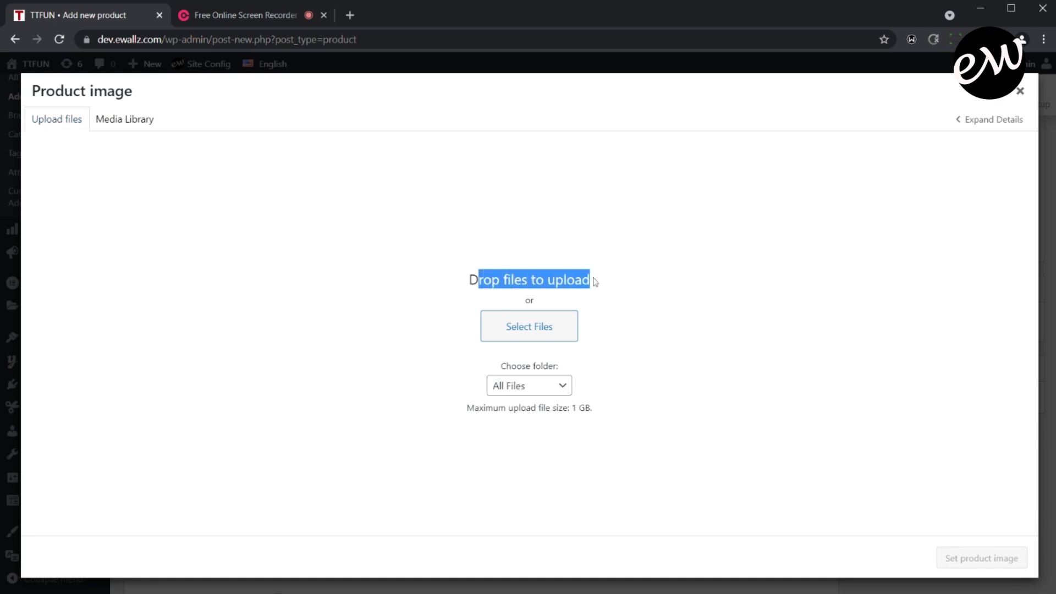
pyautogui.click(126, 120)
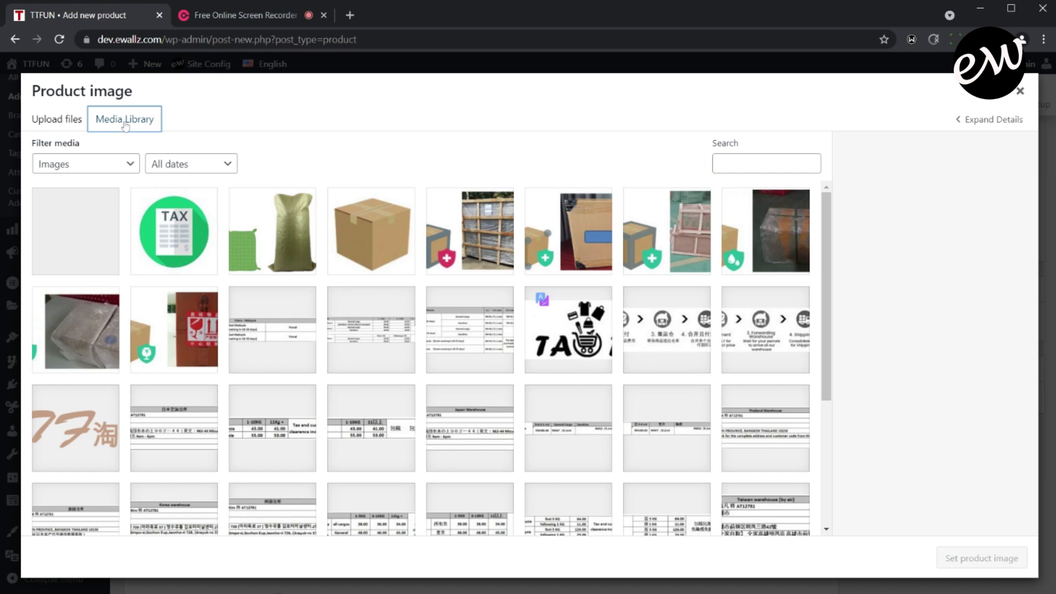
pyautogui.scroll(-5, 485, 296)
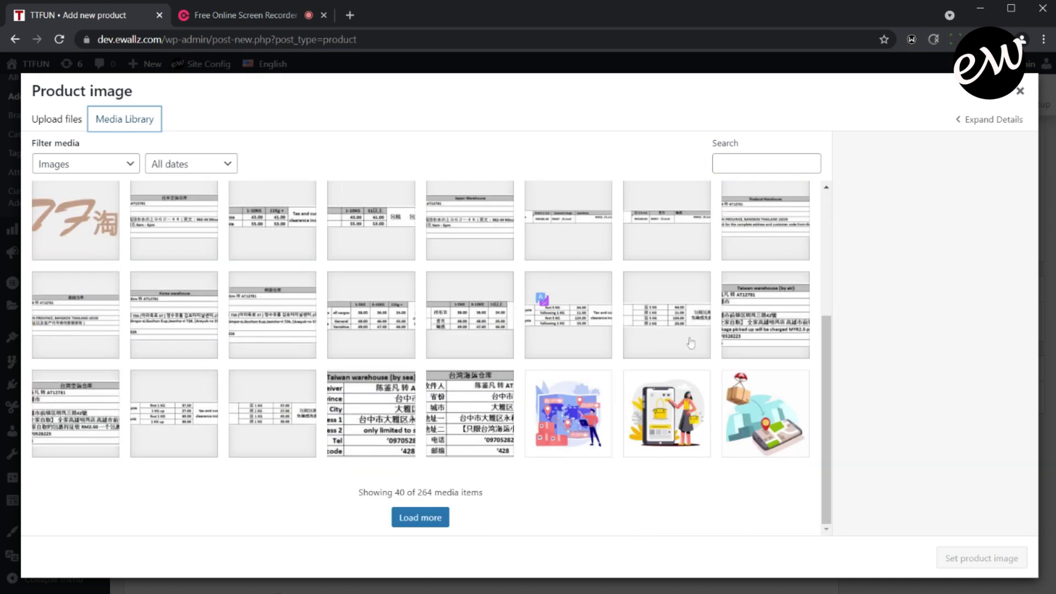
pyautogui.click(671, 412)
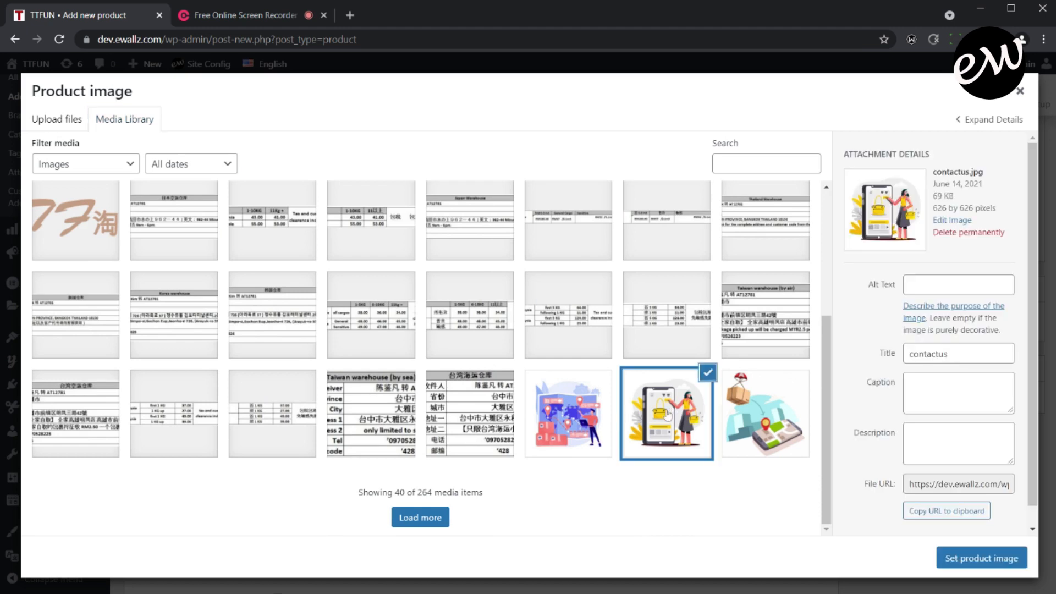
pyautogui.click(966, 557)
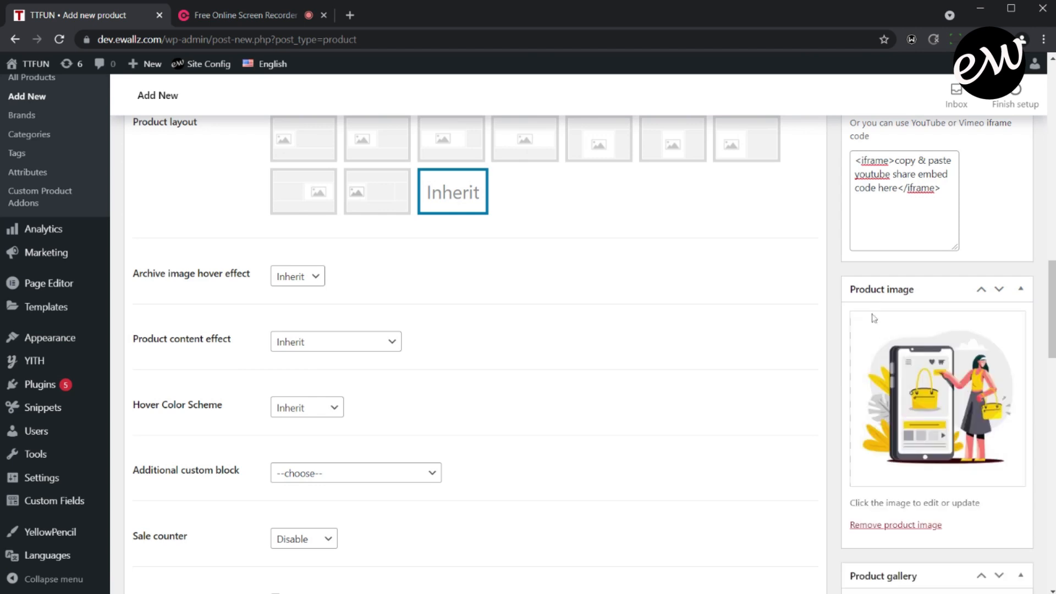
# Step: Add aboutus.jpg from the media library to the product gallery
pyautogui.scroll(-4, 875, 322)
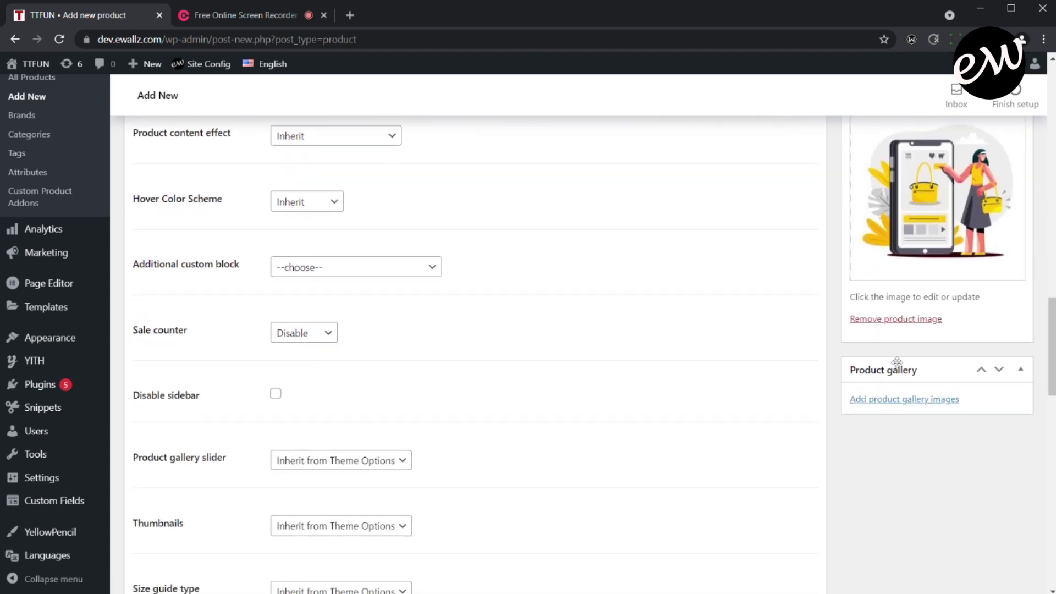
pyautogui.click(887, 400)
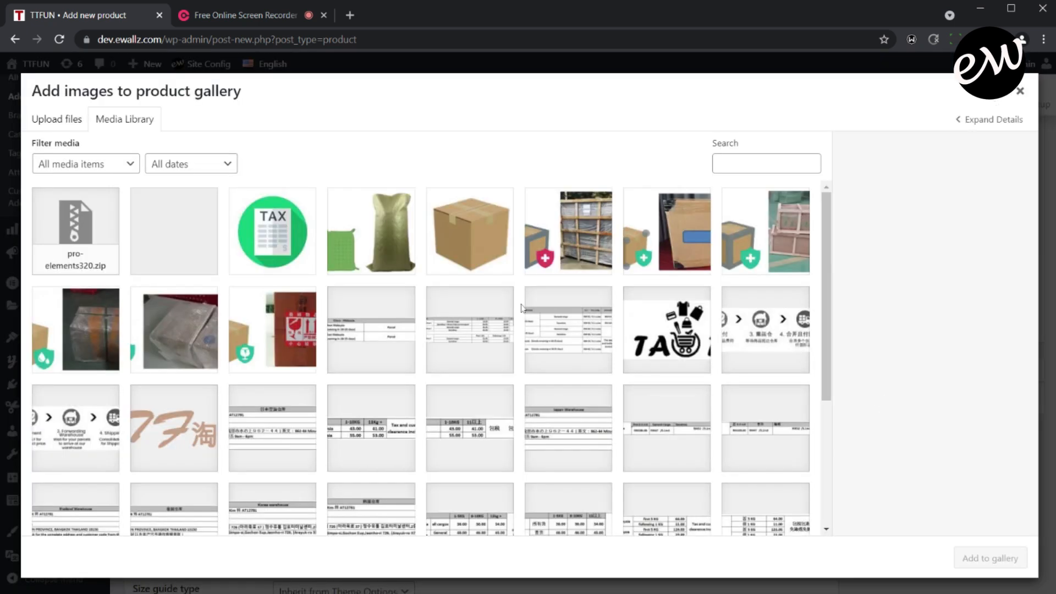
pyautogui.scroll(-5, 523, 308)
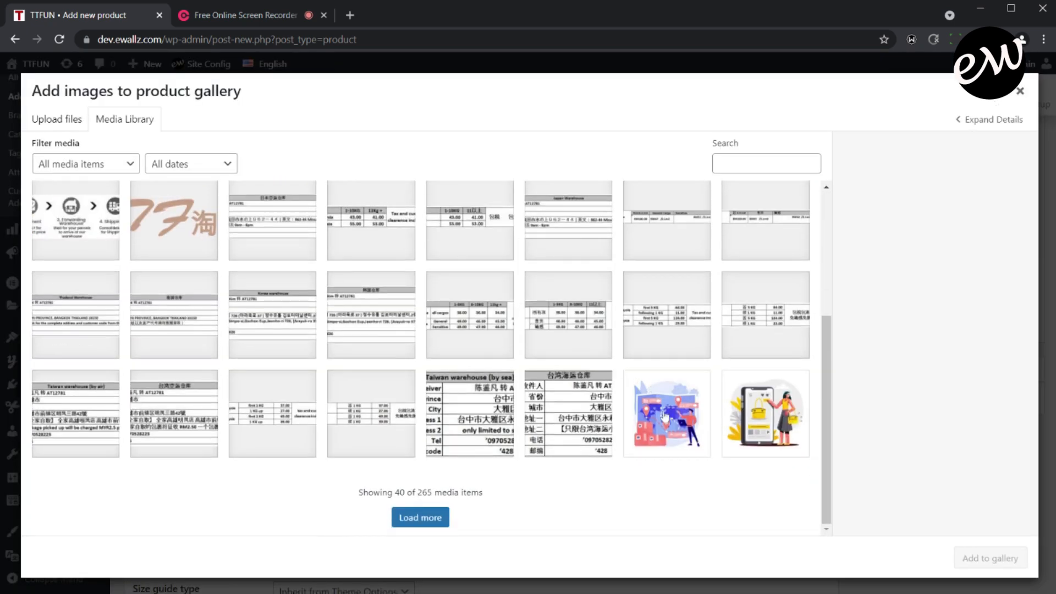
pyautogui.click(665, 418)
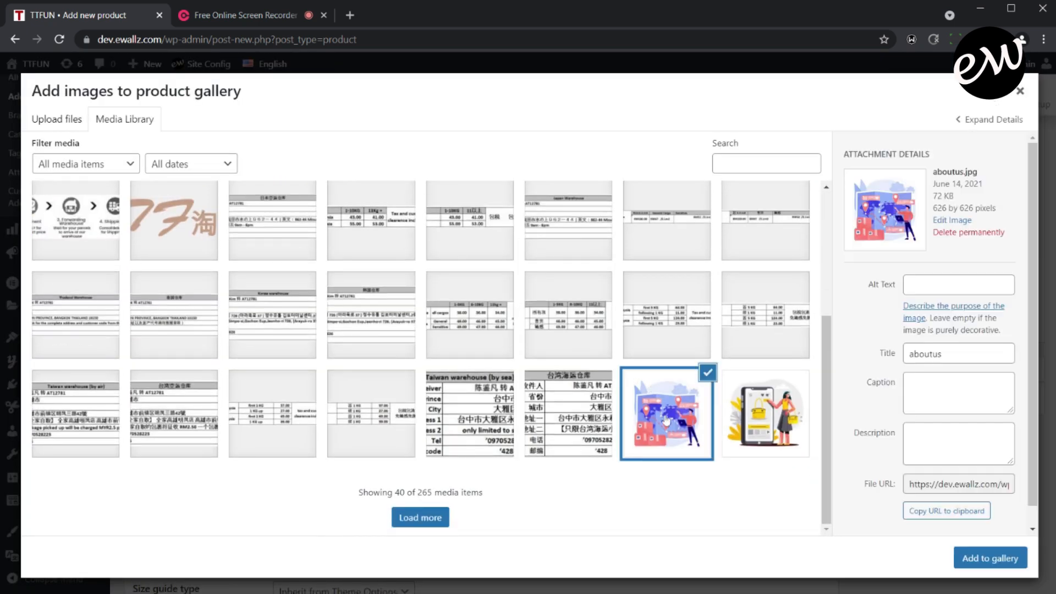
pyautogui.click(964, 557)
# Step: Load more media library items and add buy4me.jpg to the product gallery
pyautogui.click(922, 464)
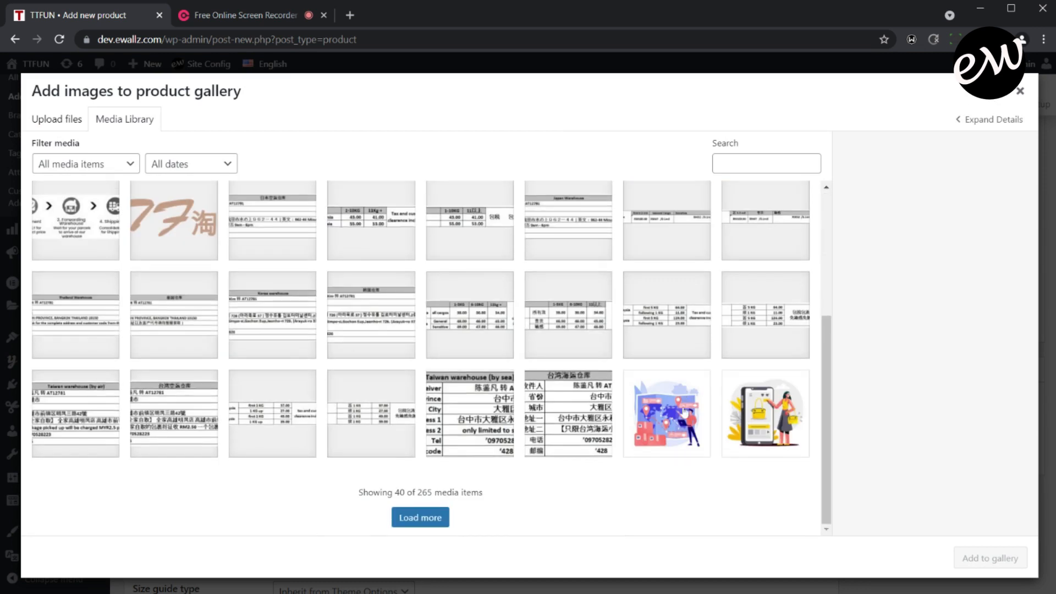
pyautogui.click(426, 519)
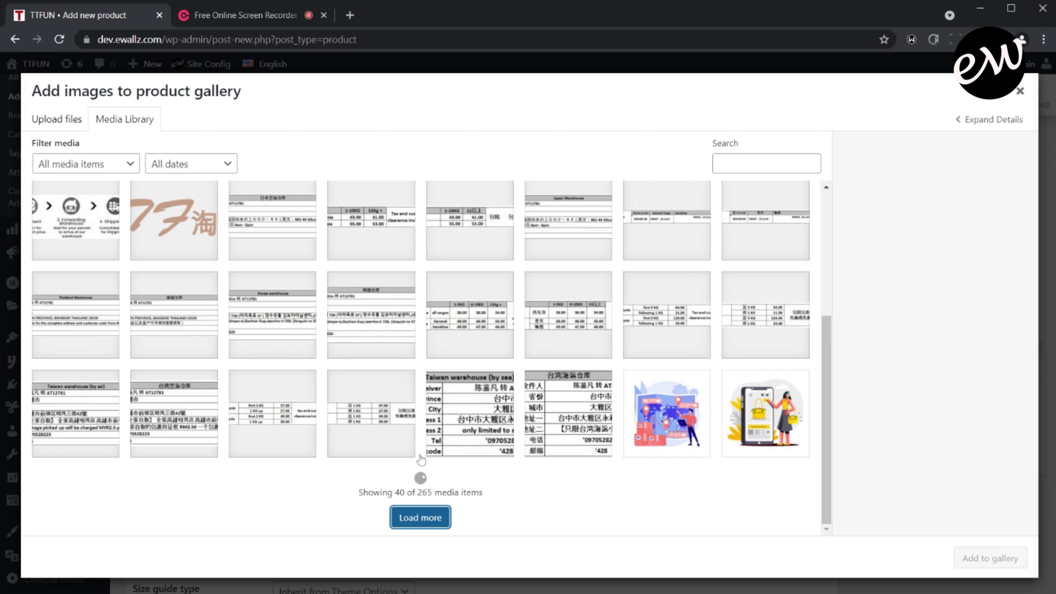
pyautogui.scroll(-3, 421, 460)
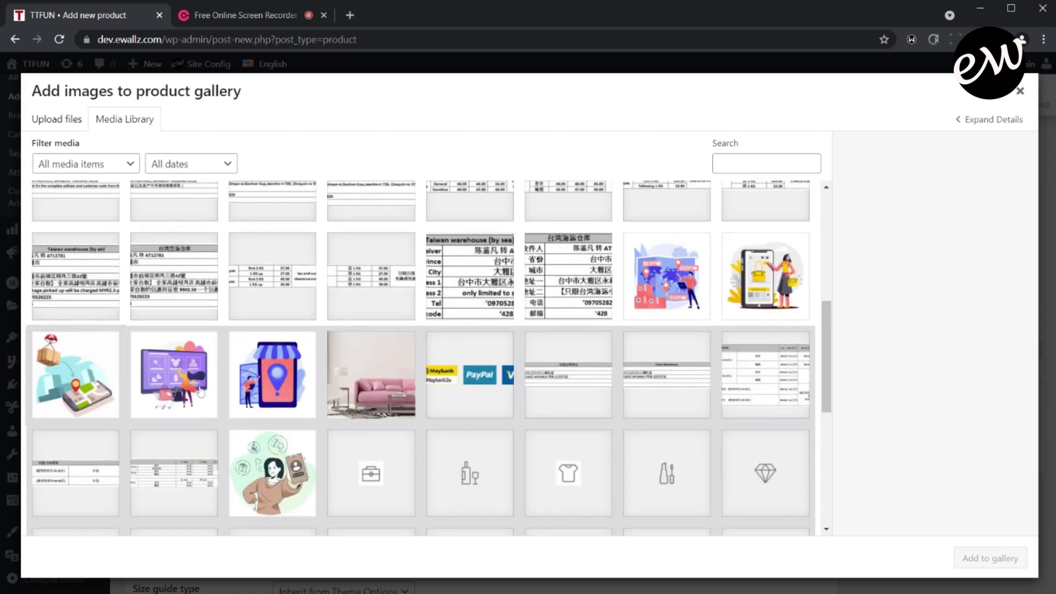
pyautogui.click(161, 375)
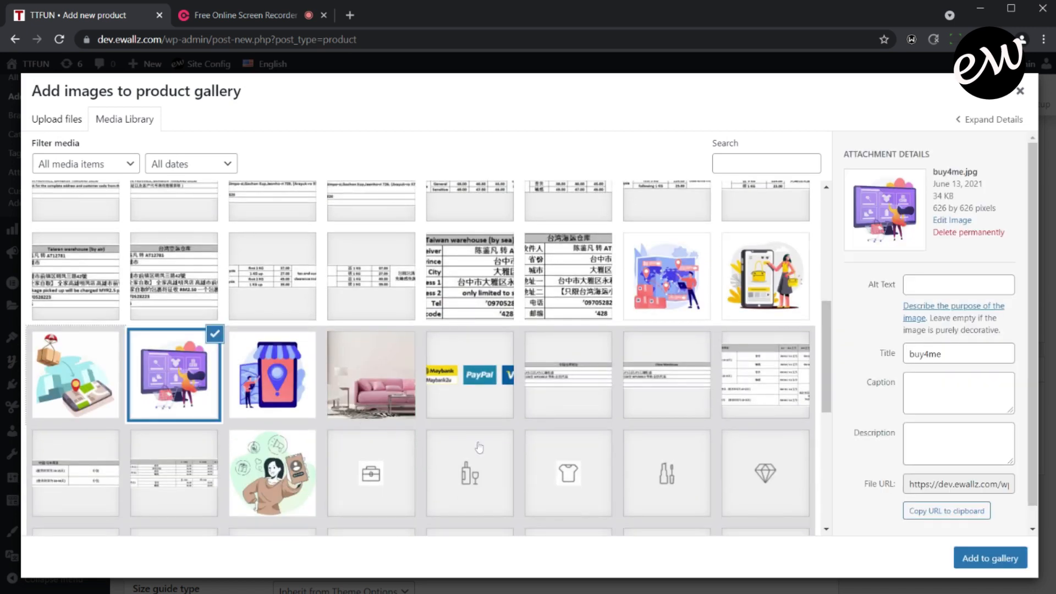
pyautogui.click(979, 557)
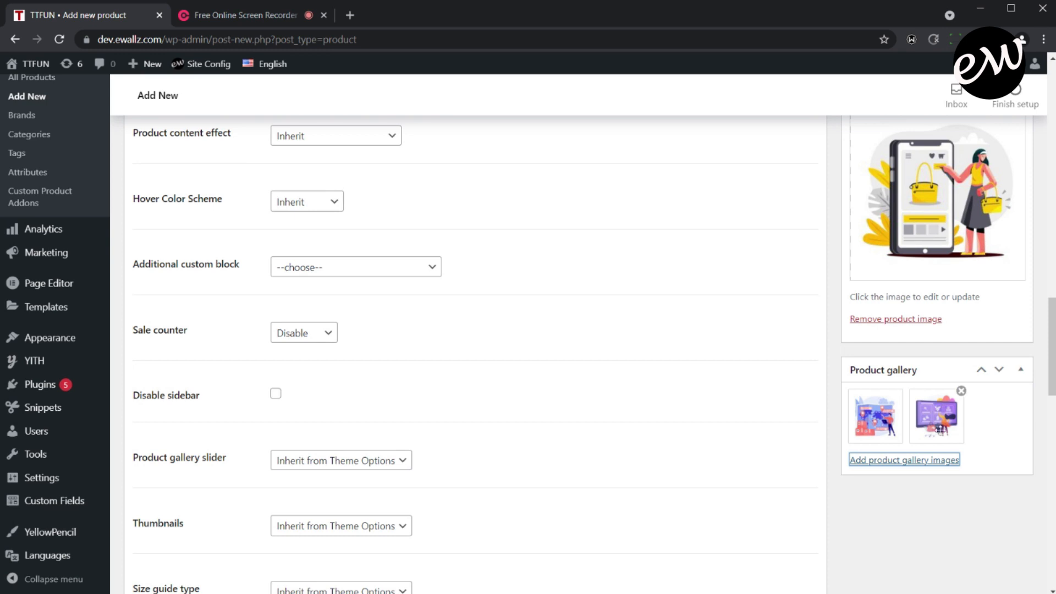
# Step: Add ship4me.jpg, the phone storefront with a location pin, to the product gallery
pyautogui.click(903, 460)
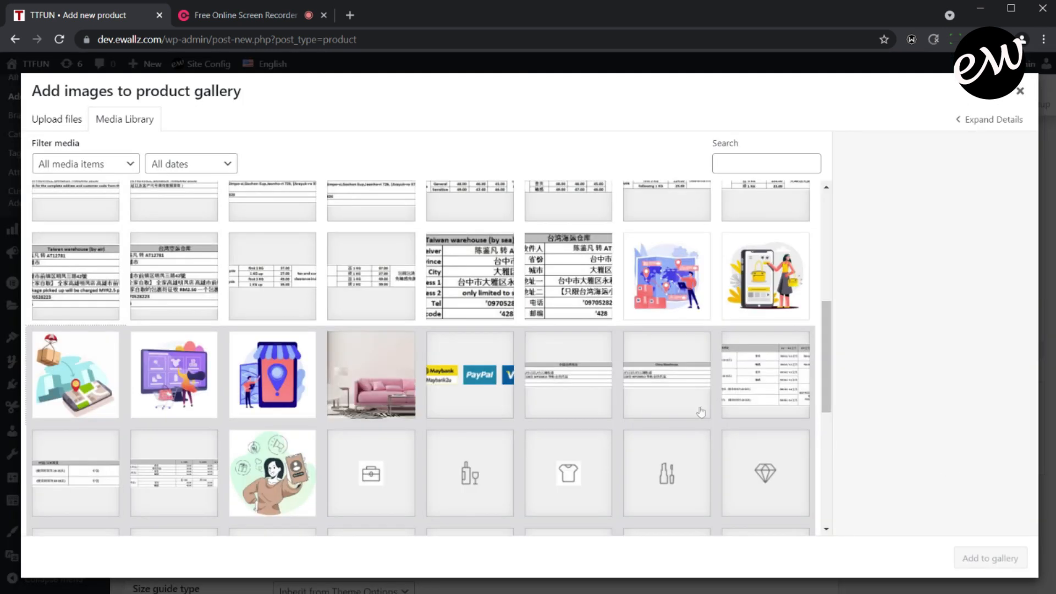
pyautogui.click(255, 392)
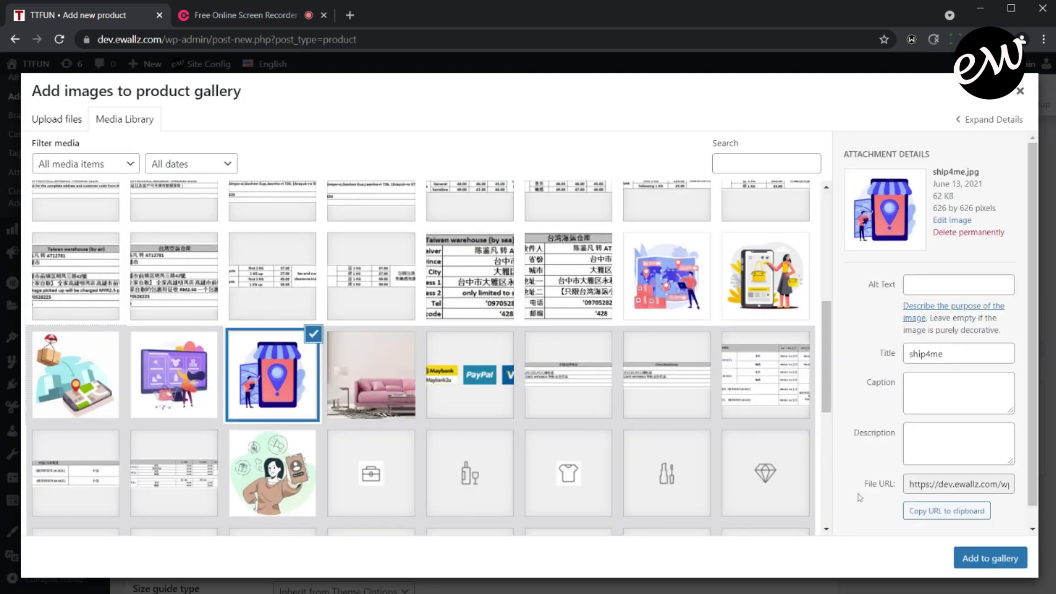
pyautogui.click(978, 555)
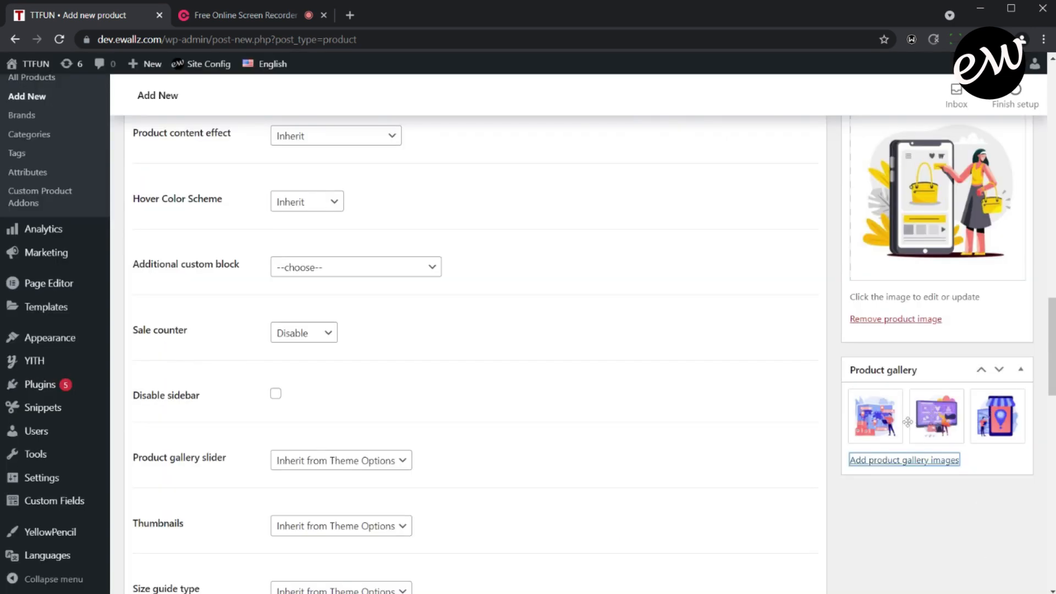
# Step: Look back over the completed product fields and publish the product
pyautogui.scroll(8, 908, 422)
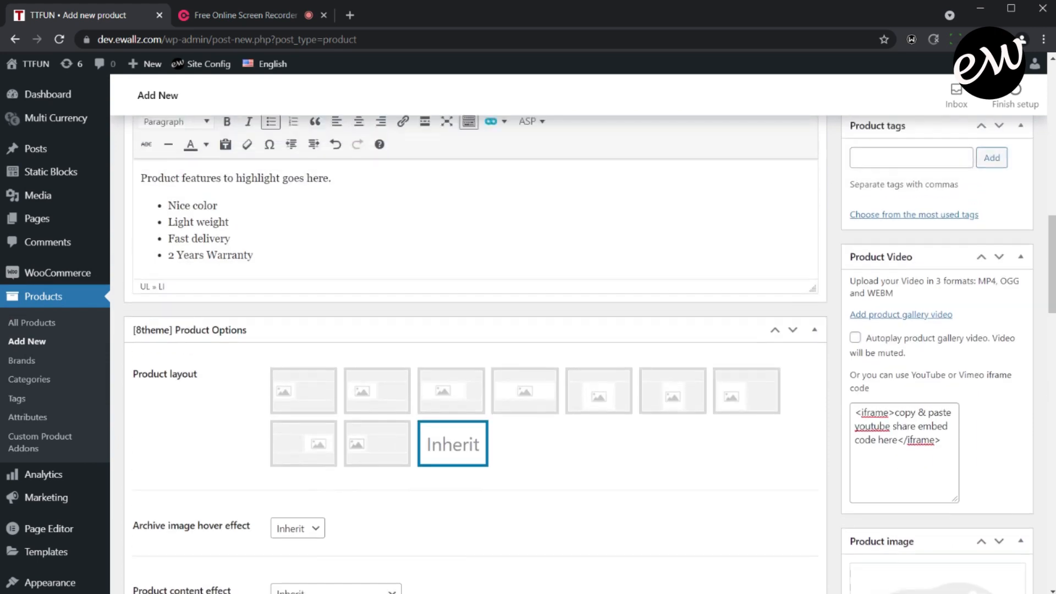
pyautogui.scroll(3, 590, 354)
pyautogui.scroll(7, 850, 453)
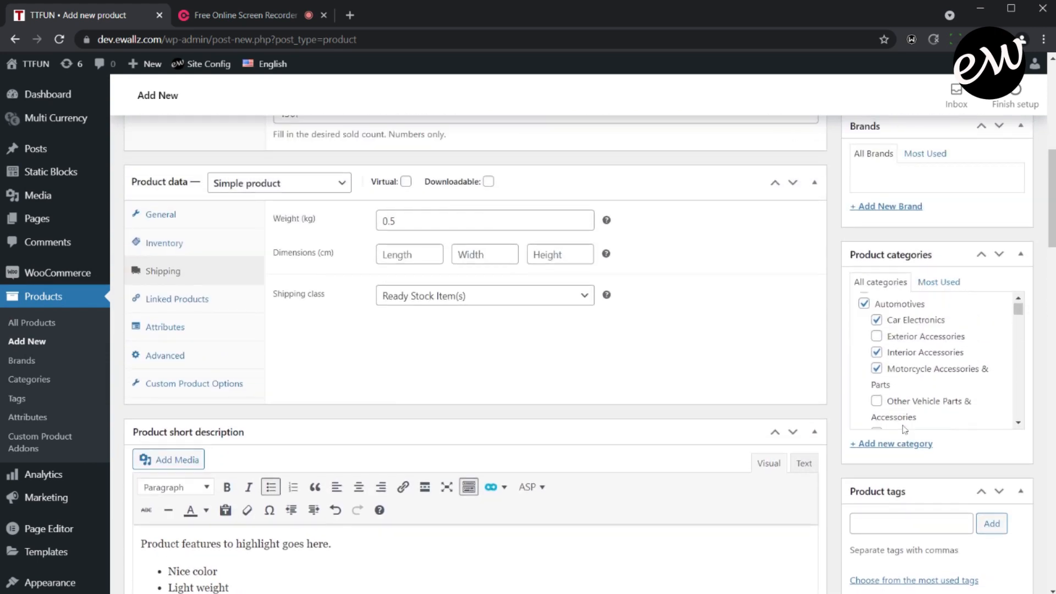
pyautogui.scroll(5, 849, 453)
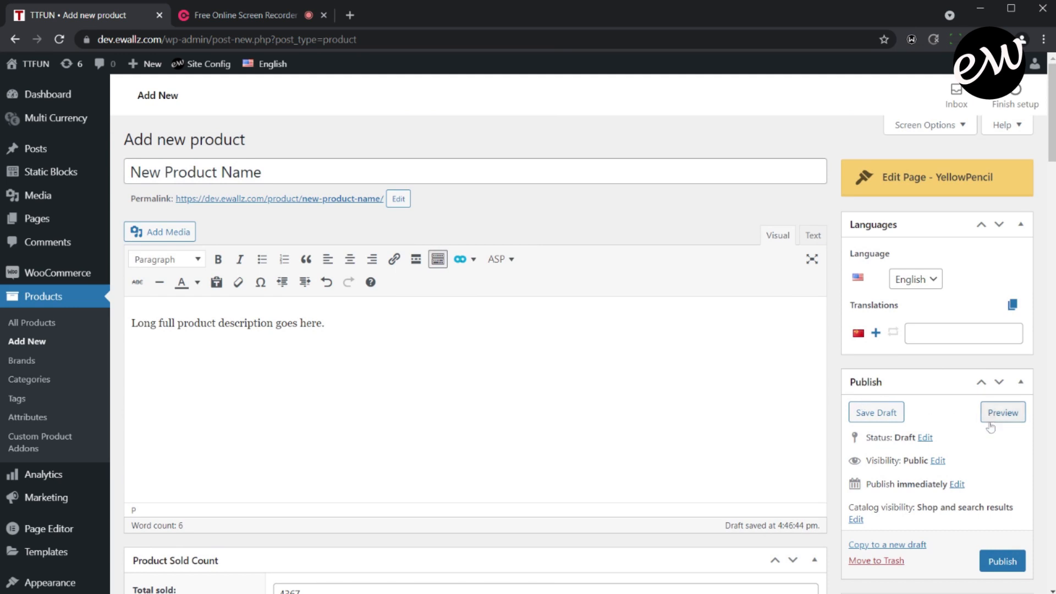
pyautogui.scroll(-1, 991, 428)
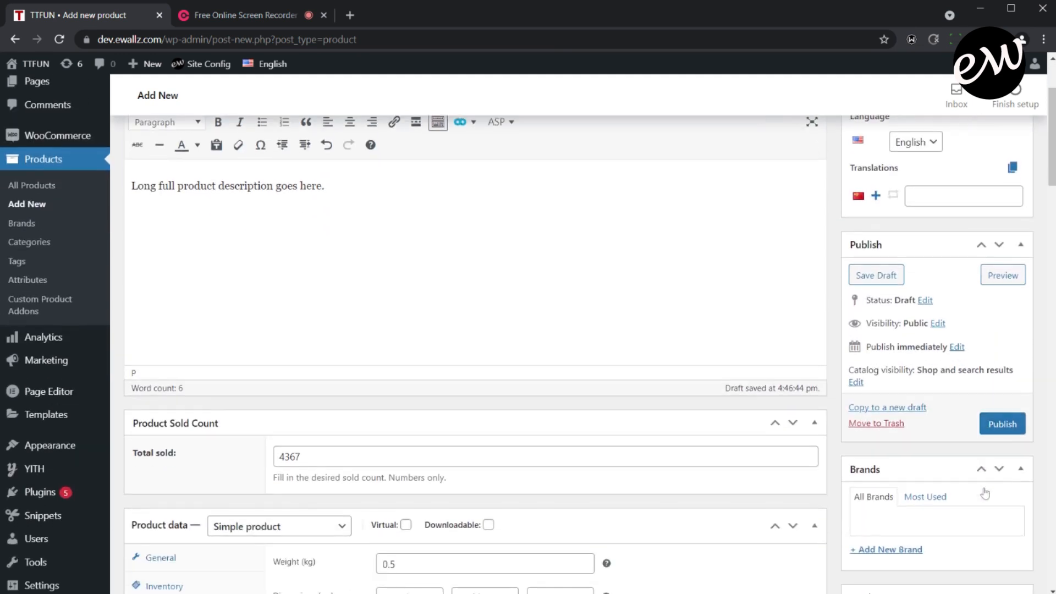
pyautogui.scroll(-1, 984, 492)
pyautogui.click(1000, 429)
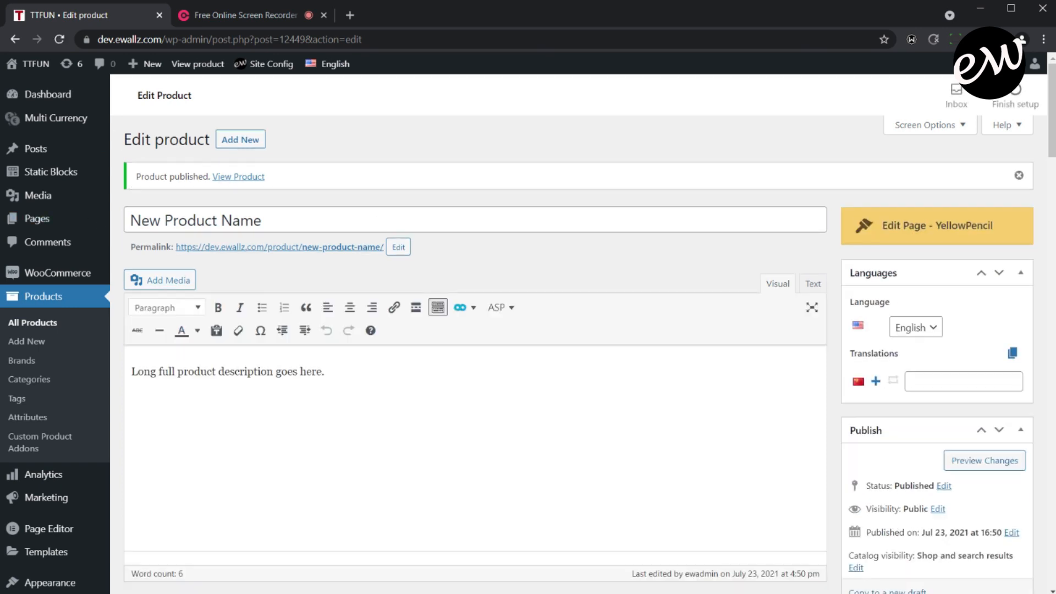
# Step: Open the published product's store page and examine its images, price, short description and categories
pyautogui.moveTo(136, 177); pyautogui.dragTo(209, 176)
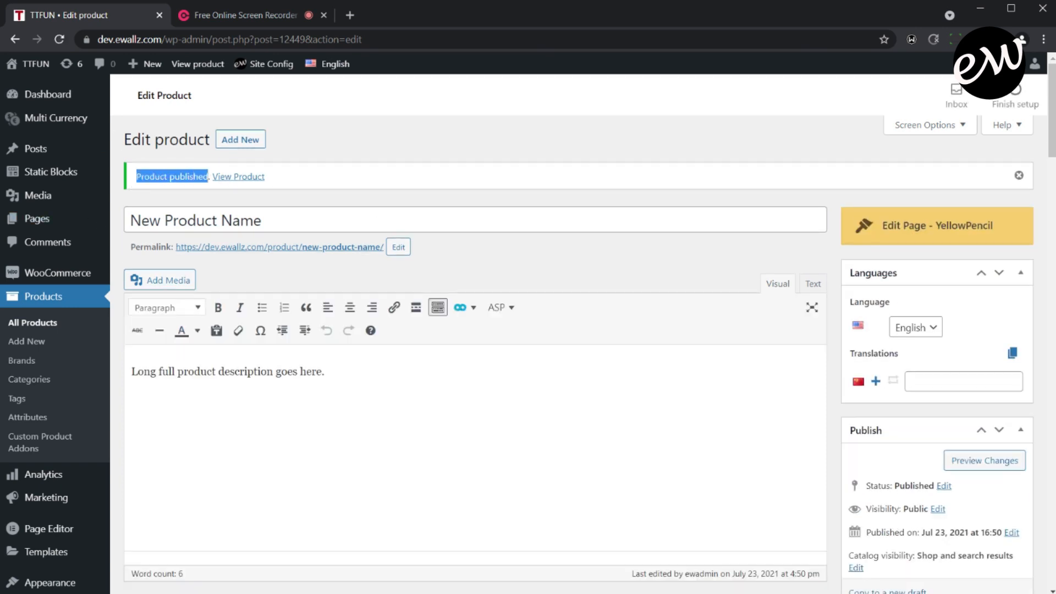
pyautogui.click(222, 177)
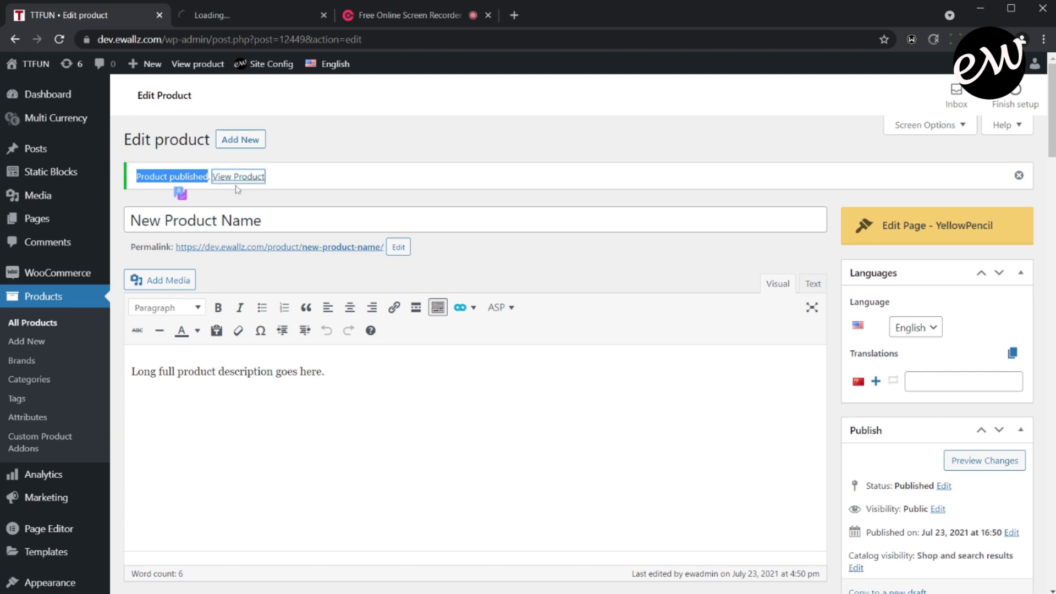
pyautogui.click(236, 17)
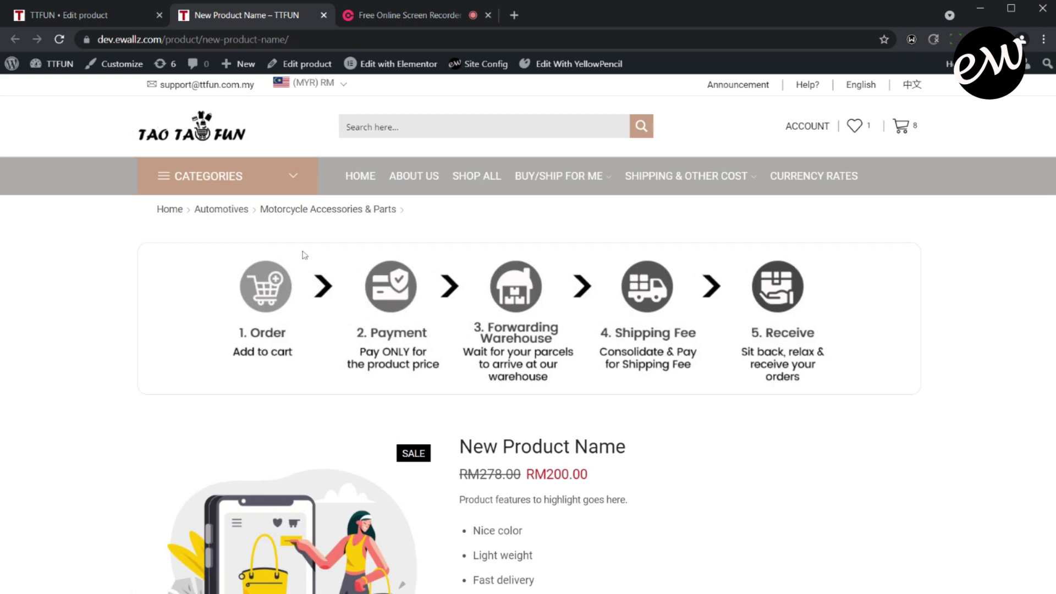
pyautogui.scroll(-3, 303, 253)
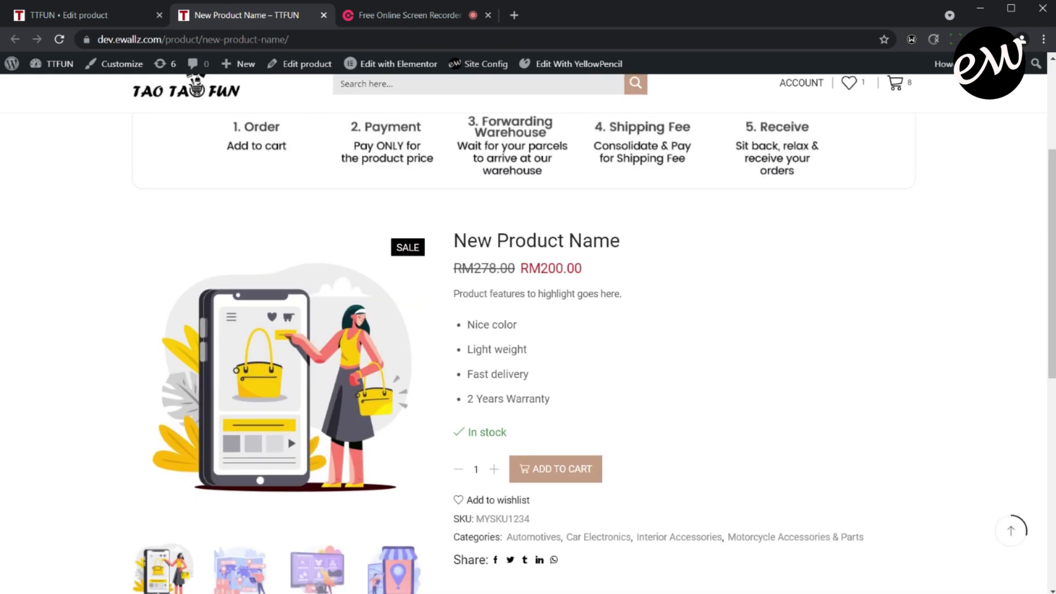
# Step: View the phone storefront and purple shopping monitor images in the product page's gallery
pyautogui.scroll(-1, 528, 330)
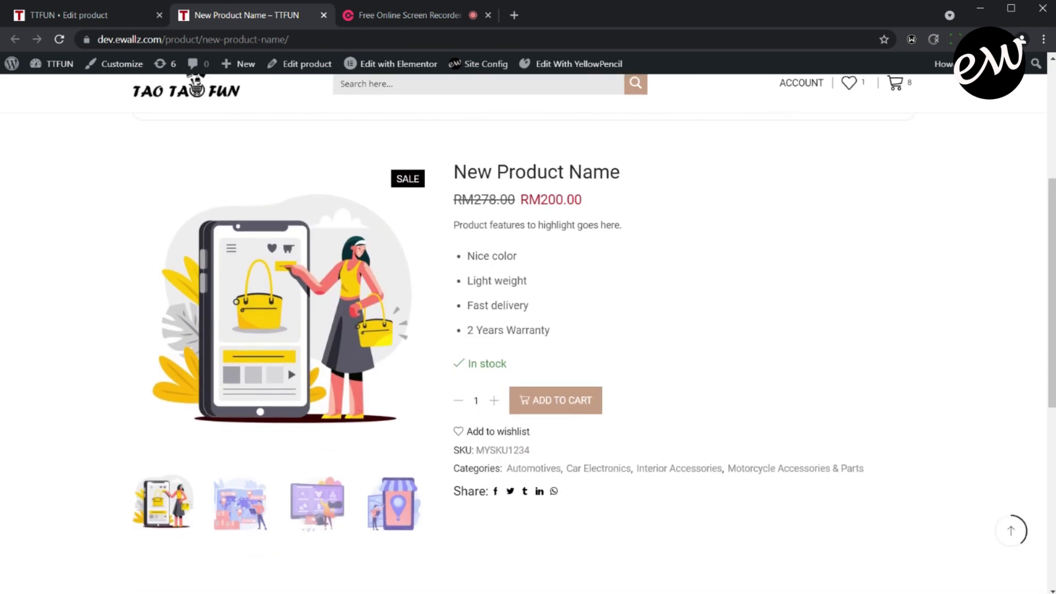
pyautogui.scroll(-2, 529, 353)
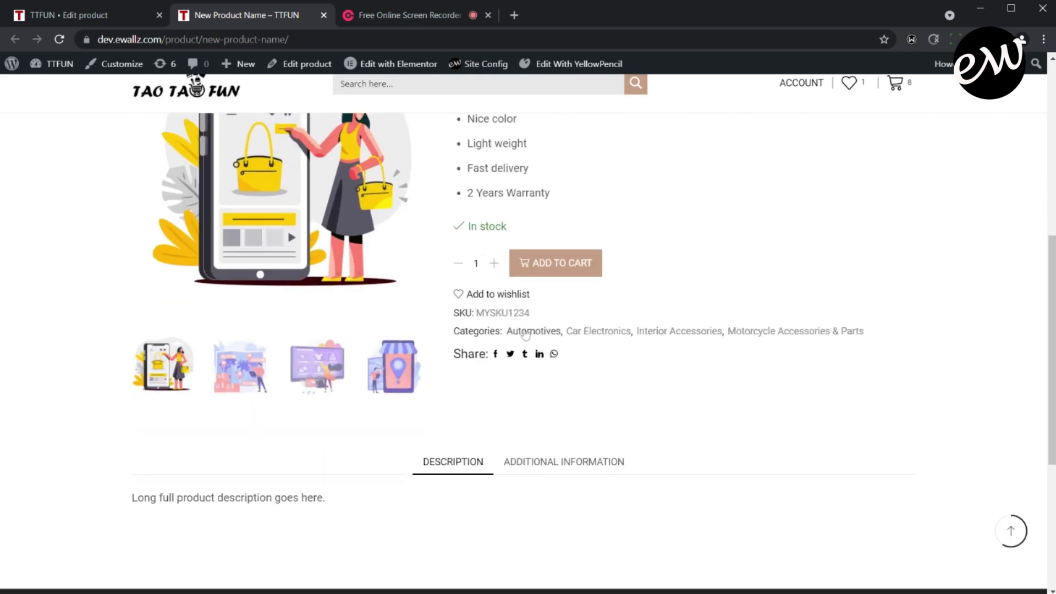
pyautogui.scroll(-1, 550, 352)
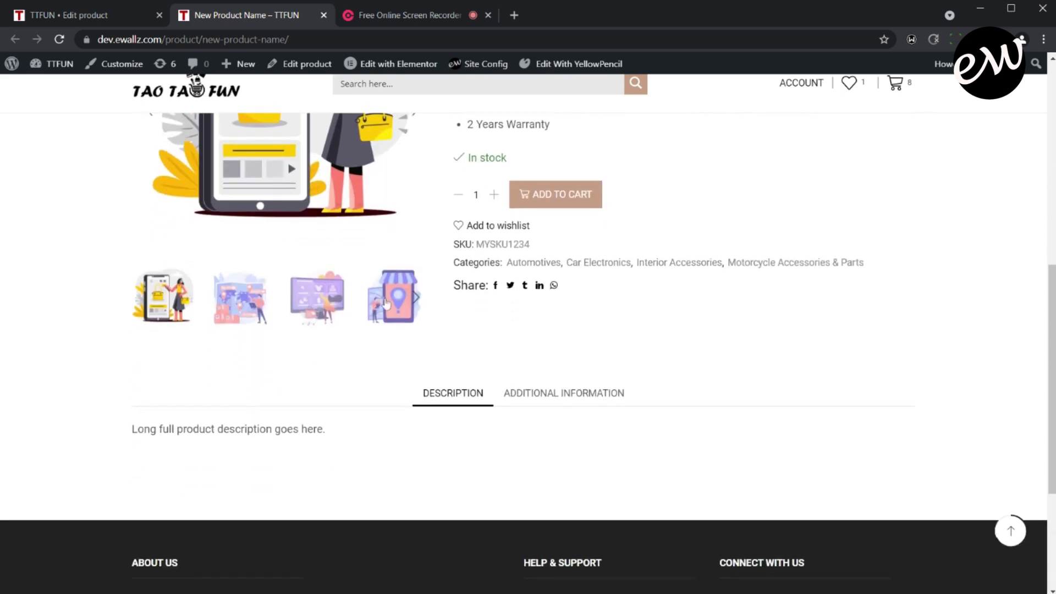
pyautogui.click(387, 304)
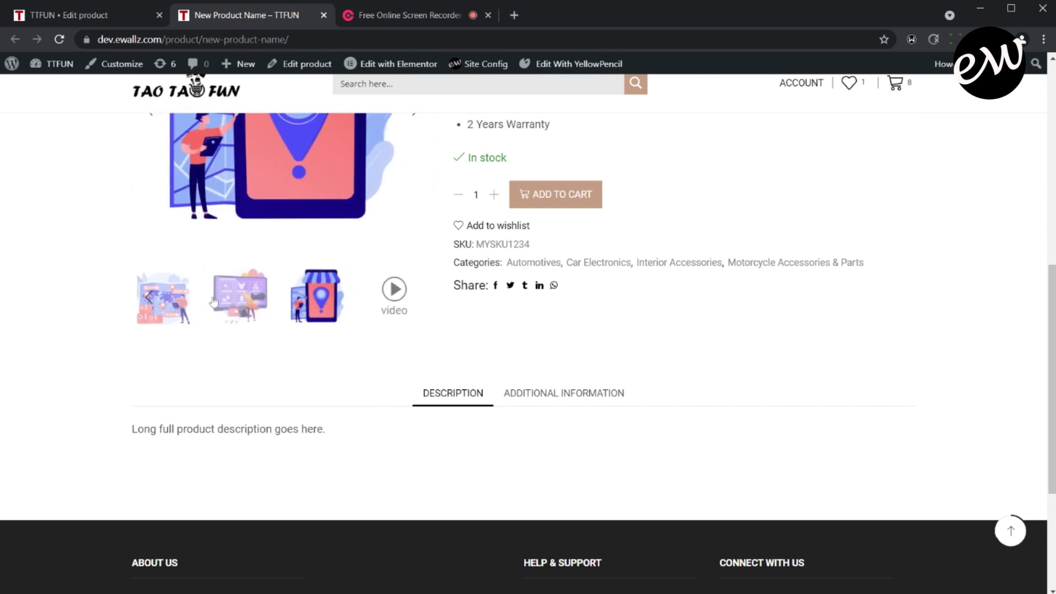
pyautogui.click(236, 304)
pyautogui.scroll(2, 261, 275)
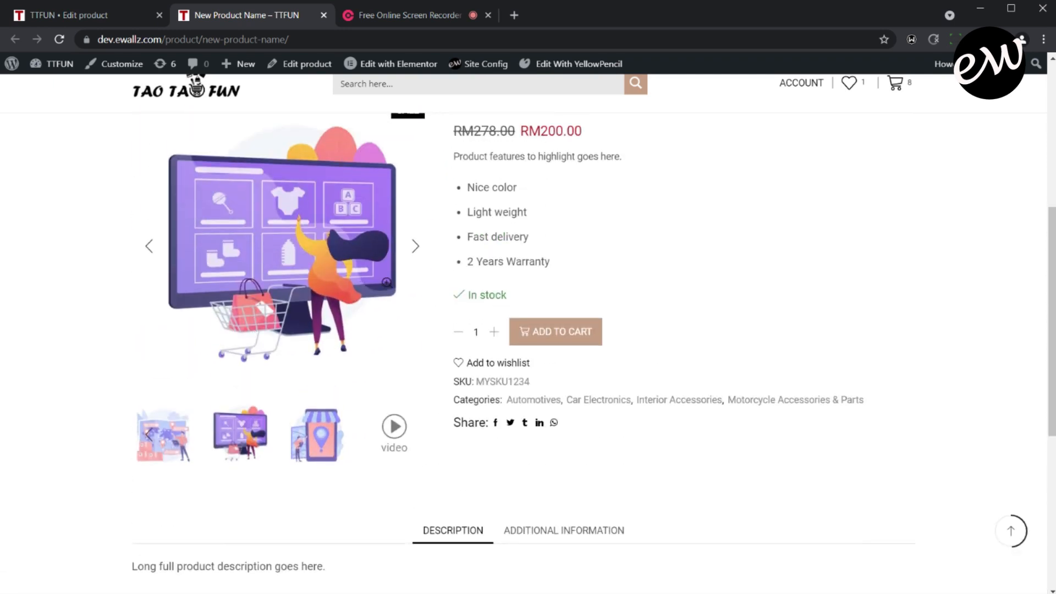
# Step: Check the product page's description and show its additional information to review the listed weight
pyautogui.scroll(-2, 386, 283)
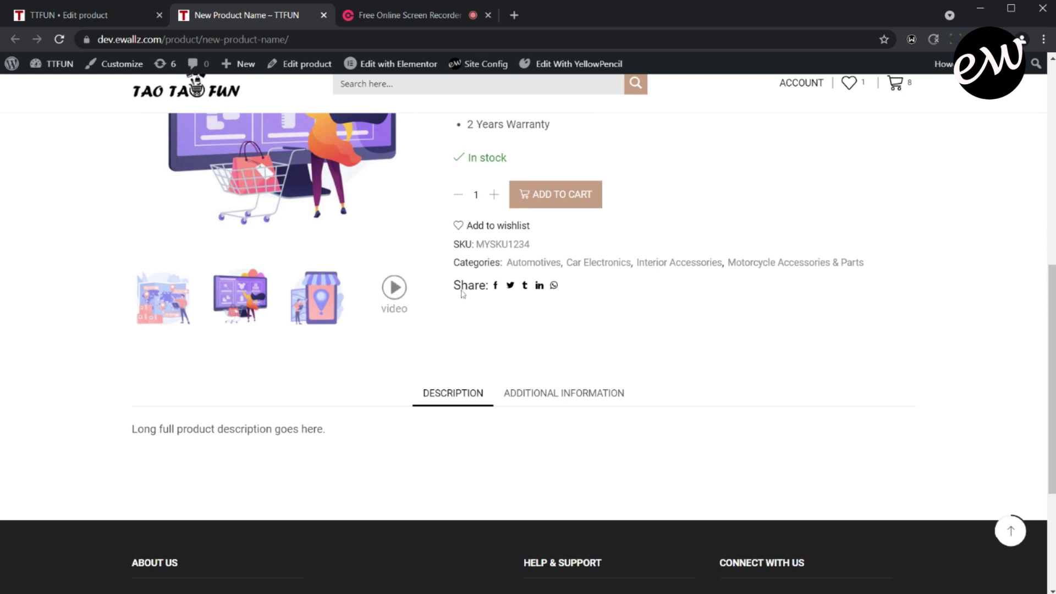
pyautogui.scroll(-1, 497, 301)
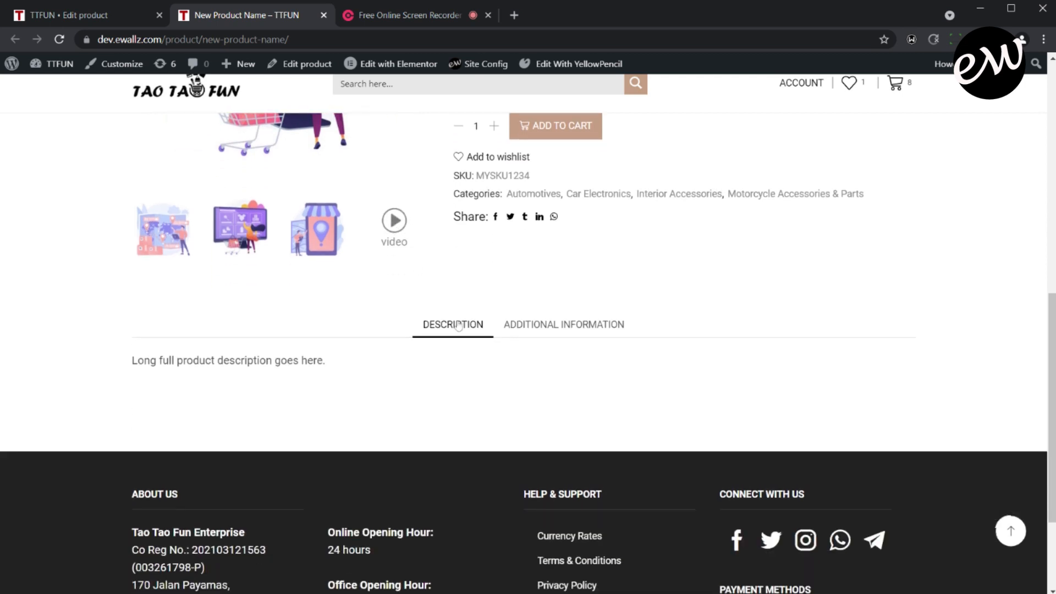
pyautogui.click(520, 323)
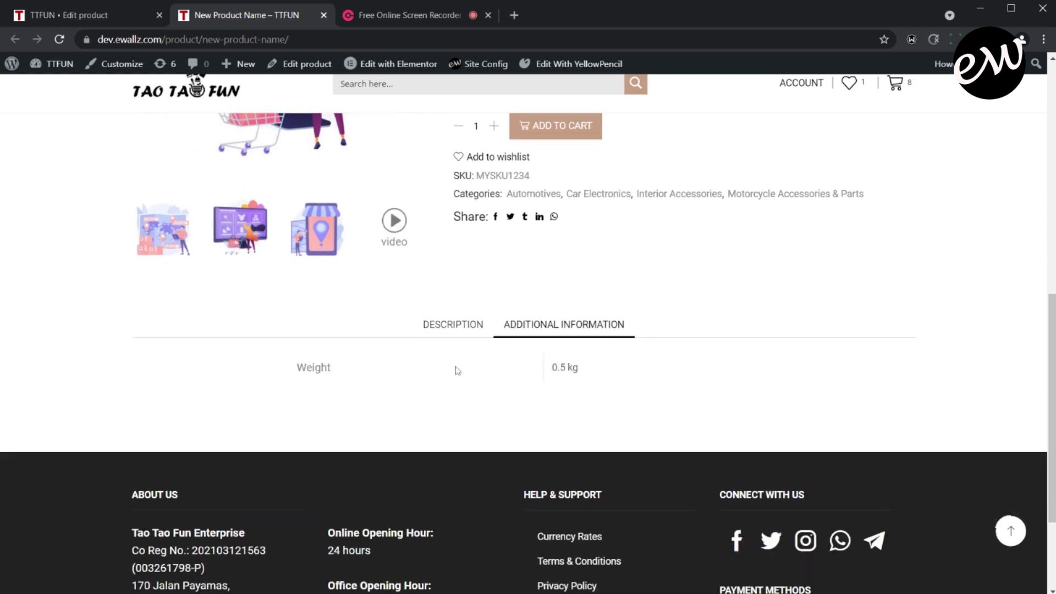
pyautogui.scroll(5, 457, 371)
pyautogui.scroll(5, 457, 371)
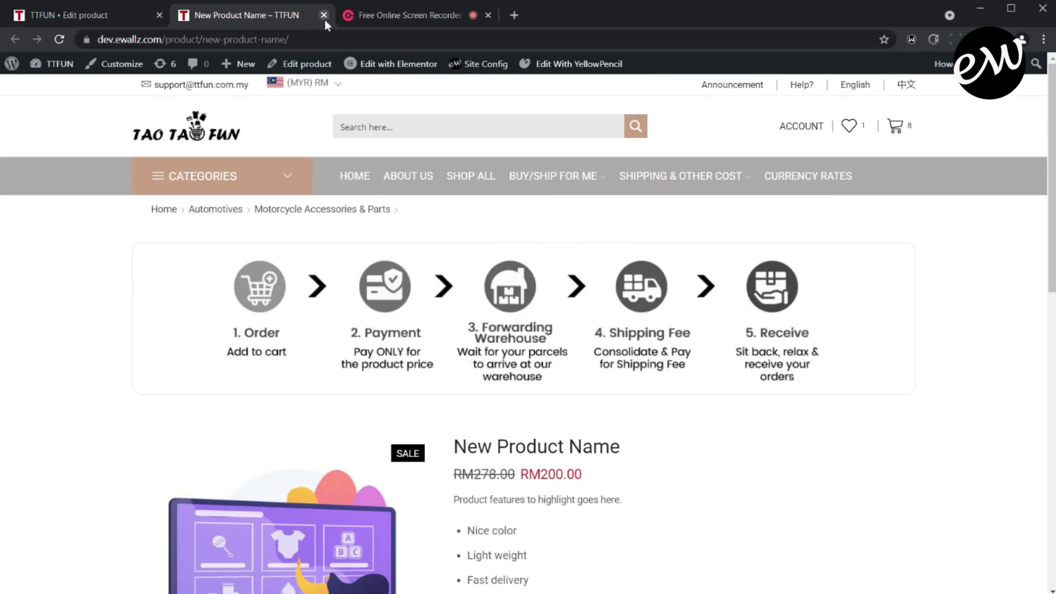
# Step: Return to the product's edit page and clear the text selection in the publish notice
pyautogui.click(120, 23)
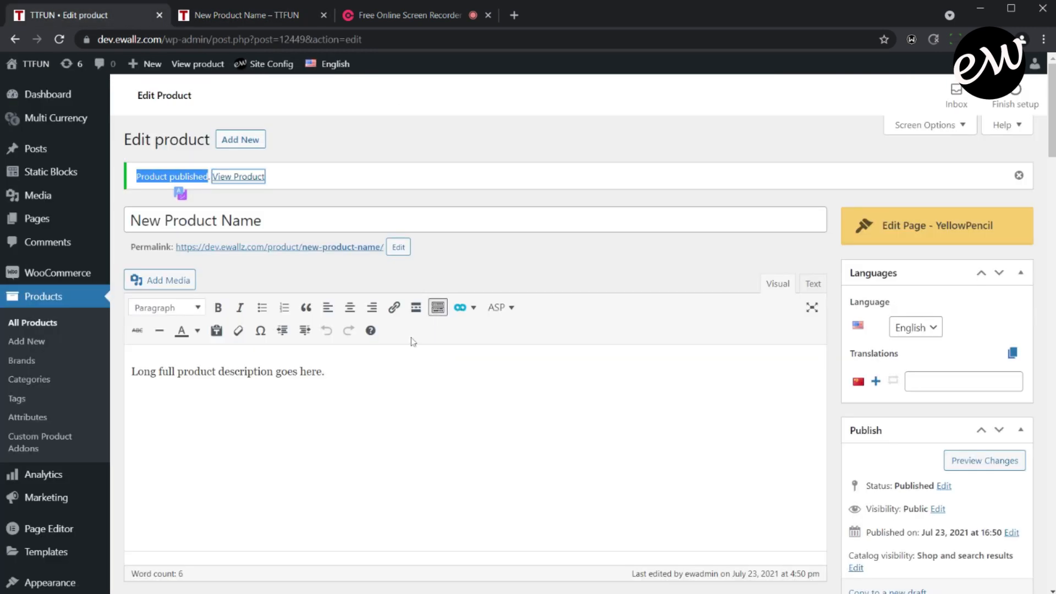
pyautogui.click(326, 372)
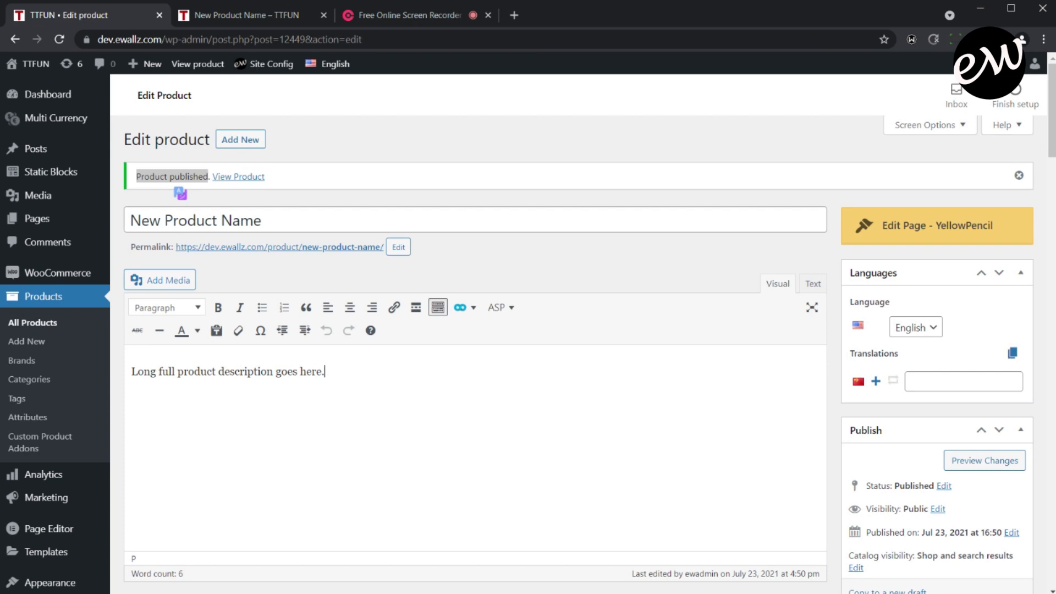
pyautogui.click(370, 185)
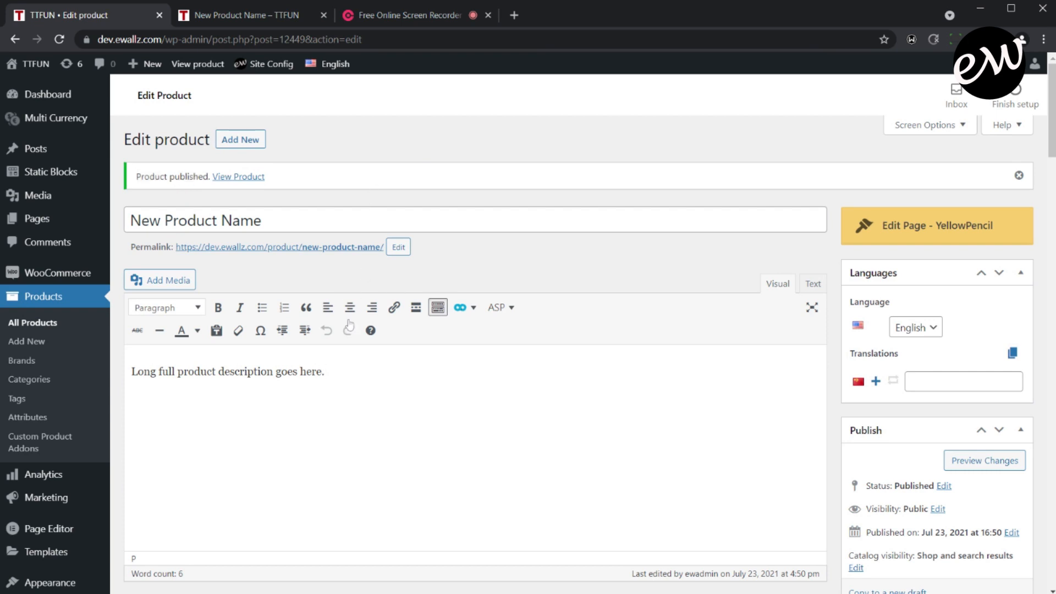